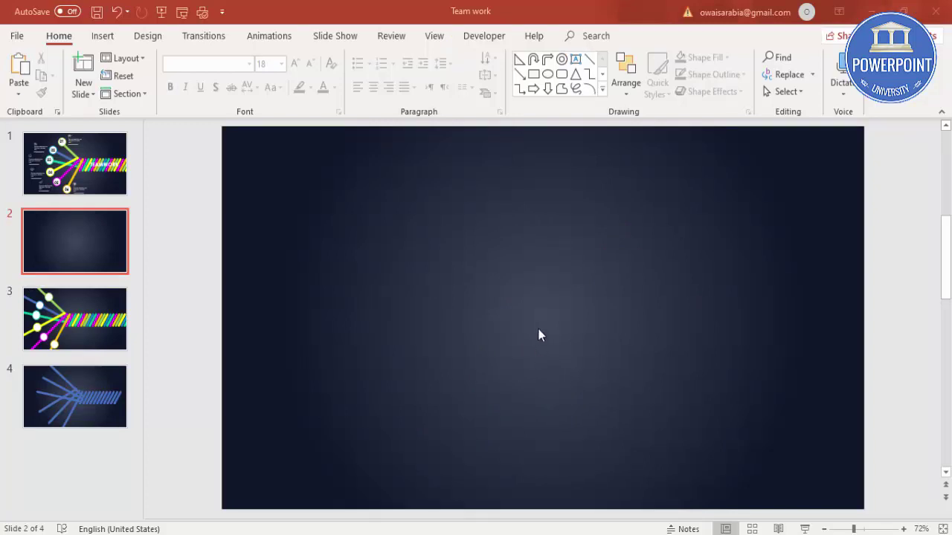
Show the slide guides and draw an upright rounded rectangle about 2.57 inches wide over the centre of slide 2
left_click(423, 39)
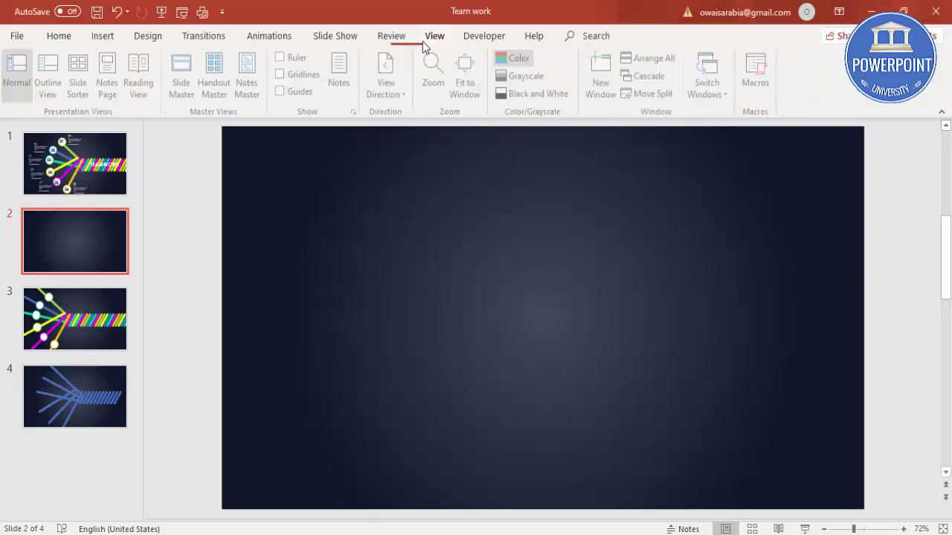
left_click(304, 92)
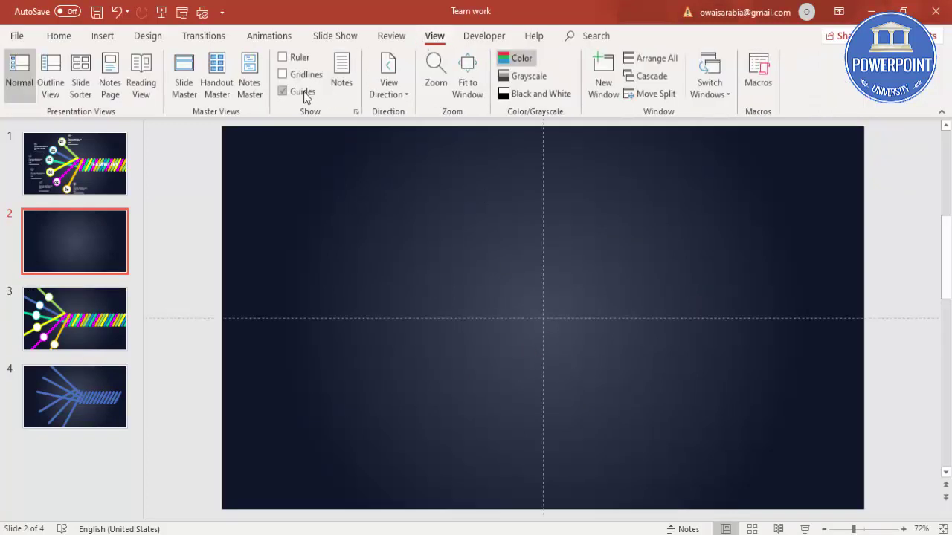
left_click(104, 39)
left_click(220, 95)
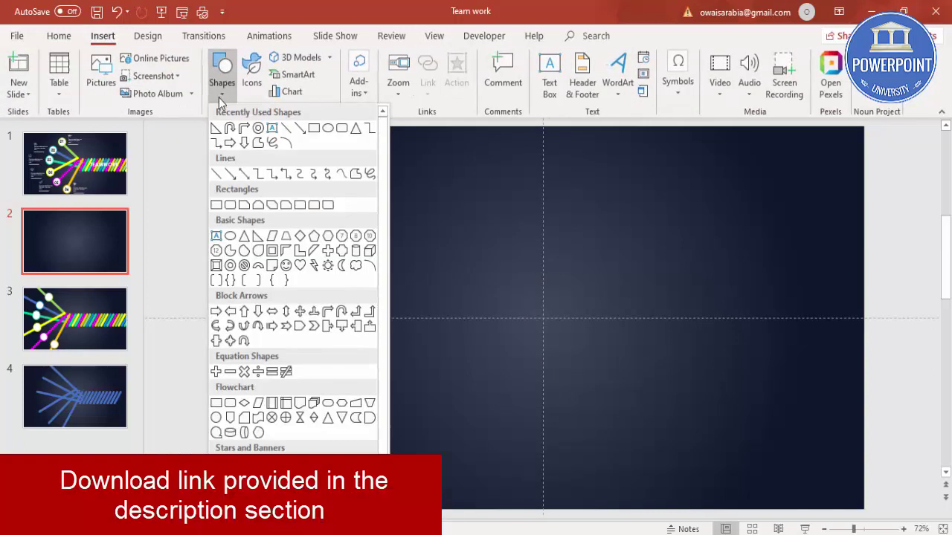
left_click(231, 205)
mouse_move(495, 232)
left_mouse_down()
mouse_move(563, 359)
mouse_move(618, 414)
left_mouse_up()
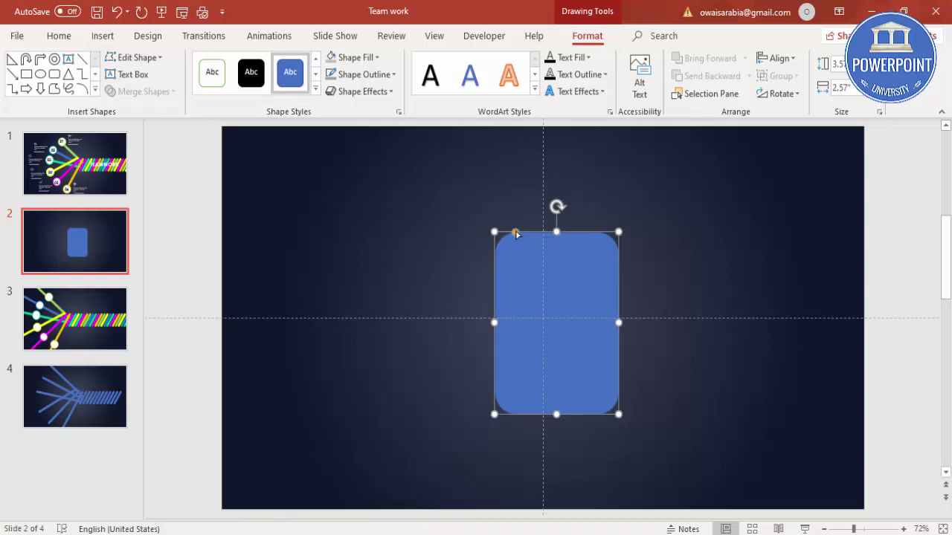
Round the rectangle's corners fully and resize it to 1.88 inches high and 0.28 inches wide
left_click_drag(517, 234, 577, 241)
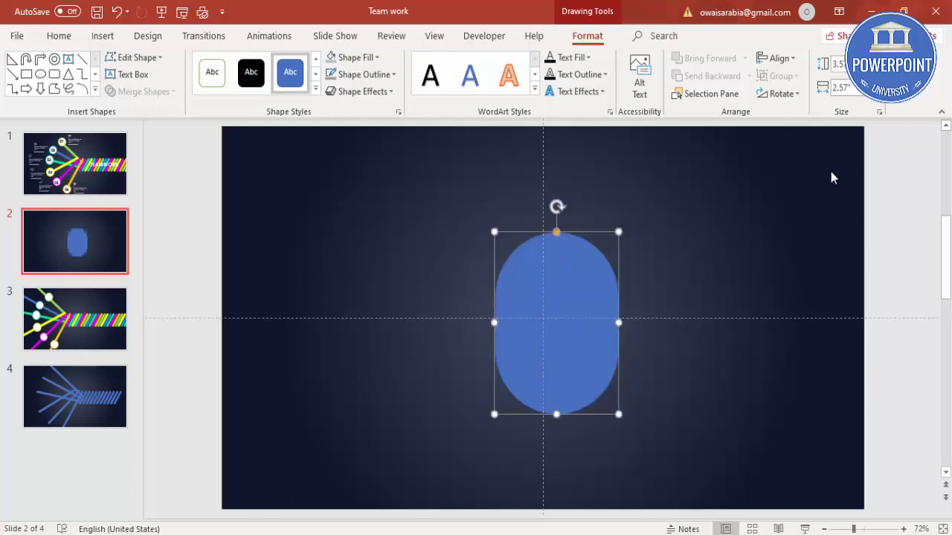
left_click(838, 65)
type("1.8")
key("Tab")
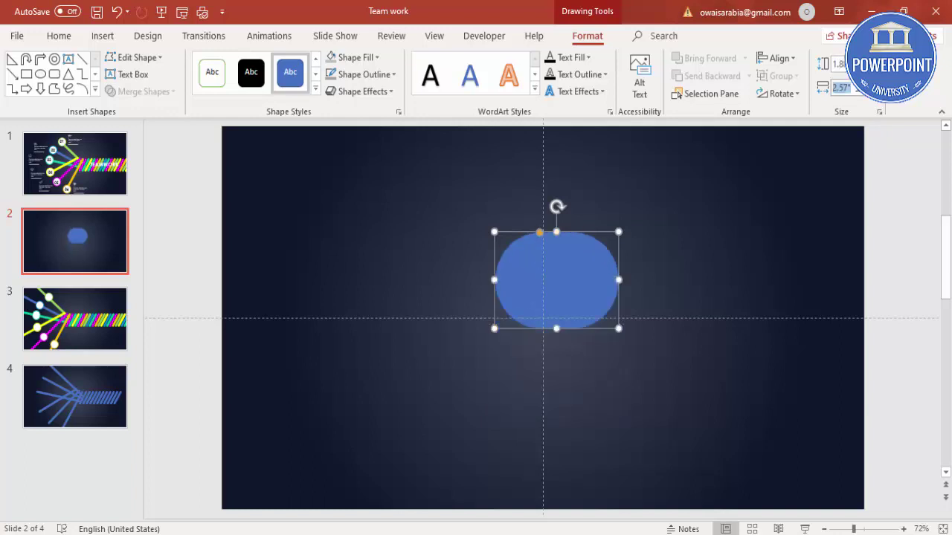
type("0.28")
key("Return")
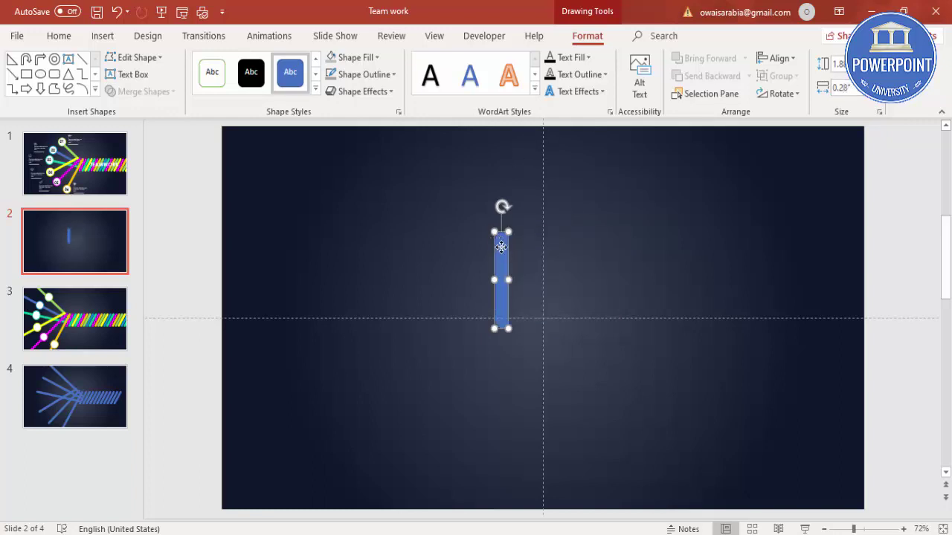
Move the narrow bar onto the vertical guide and align it to the middle of the slide
left_click_drag(501, 248, 579, 274)
left_click(778, 58)
key("Escape")
left_click(774, 59)
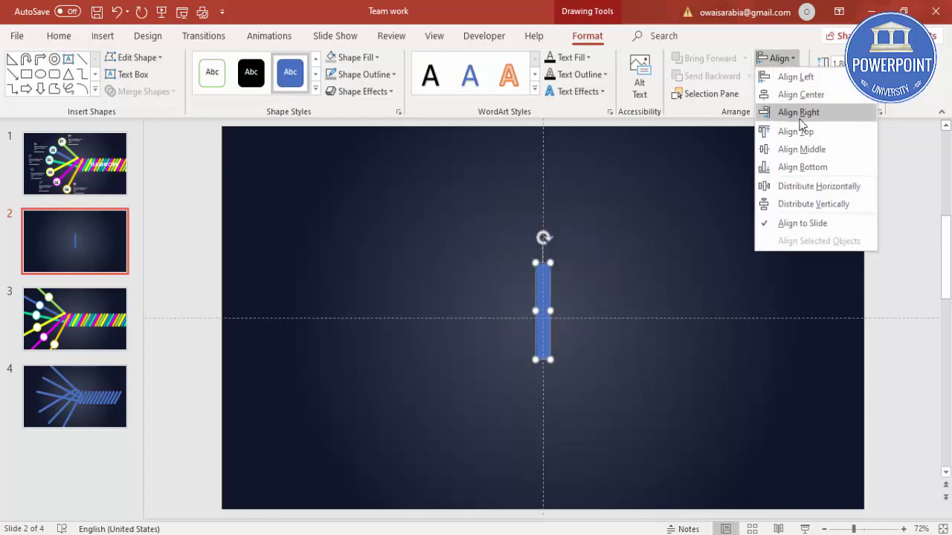
left_click(815, 148)
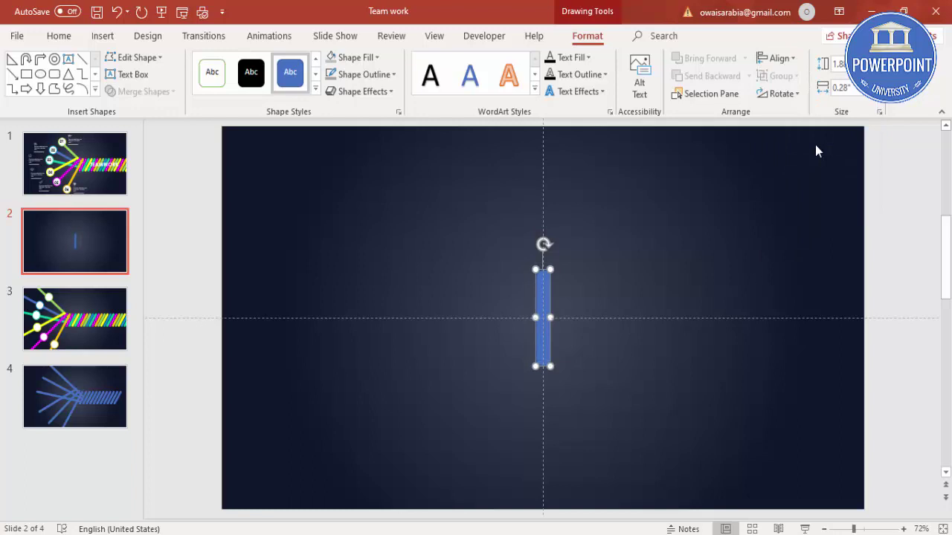
Remove the bar's outline and rotate it 30 degrees clockwise
left_click(372, 76)
left_click(371, 236)
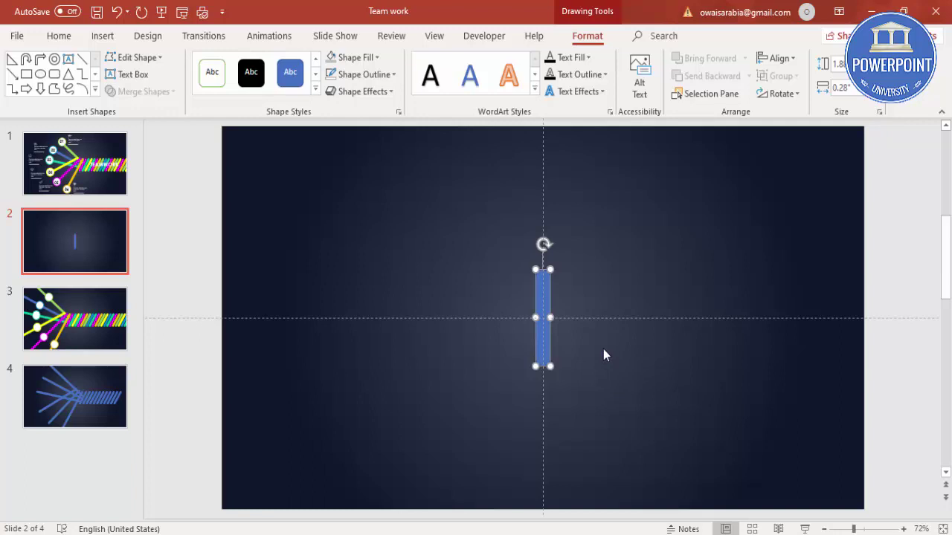
key("alt+Right")
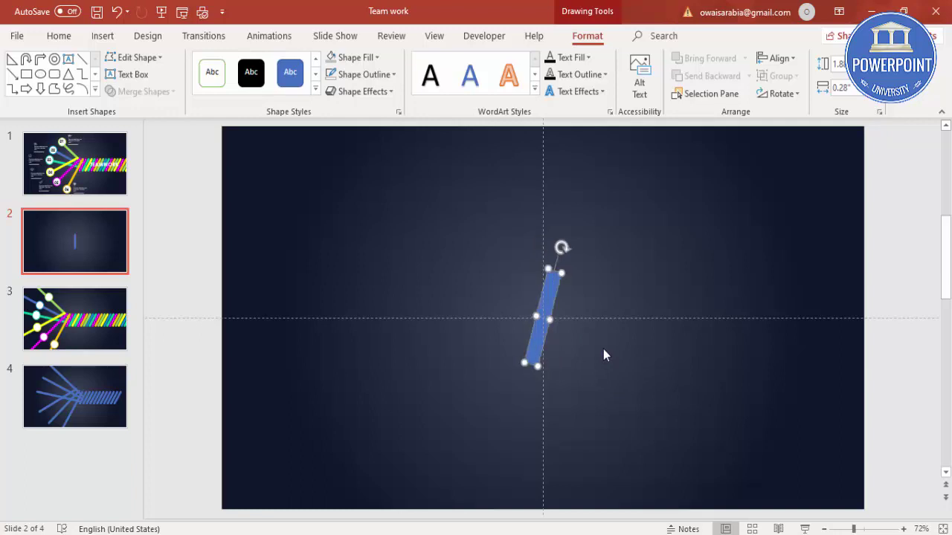
key("alt+Right")
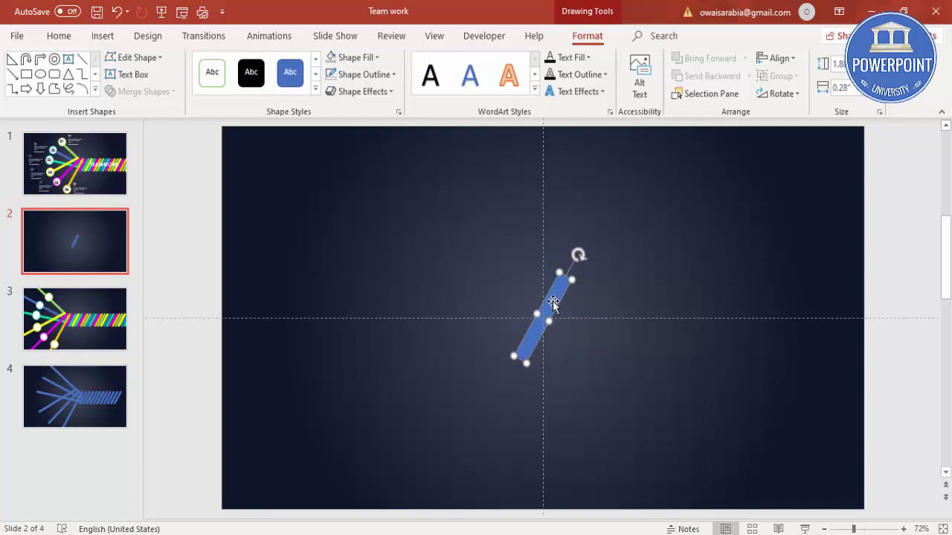
Move the slanted bar just right of the vertical guide and duplicate it in an evenly spaced row extending past the slide's right edge
left_click_drag(554, 304, 605, 306)
left_click_drag(605, 306, 605, 305)
key("ctrl+d")
key("ctrl+d")
key("ctrl+d")
key("ctrl+d")
key("ctrl+d")
key("ctrl+d")
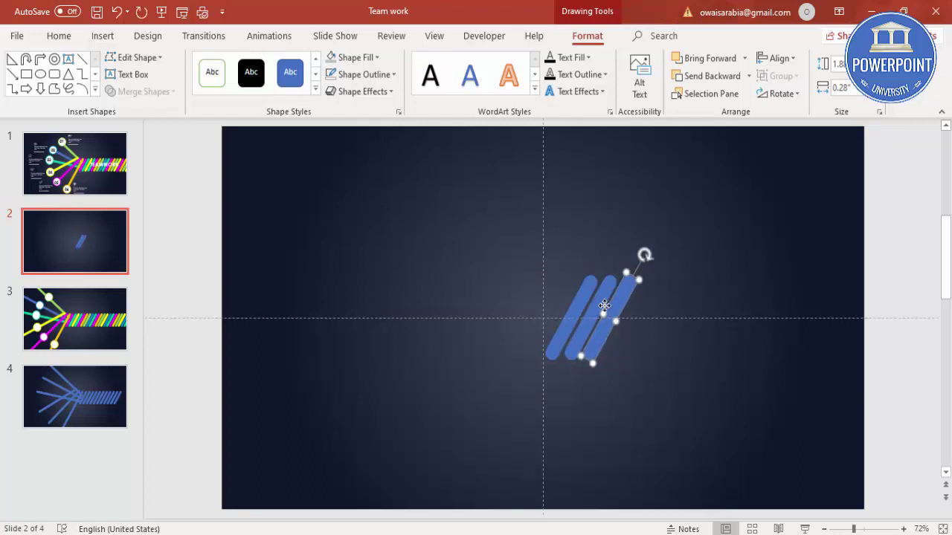
key("ctrl+d")
key("ctrl+d")
key("ctrl+d")
key("ctrl+d")
key("ctrl+d")
key("ctrl+d")
key("ctrl+d")
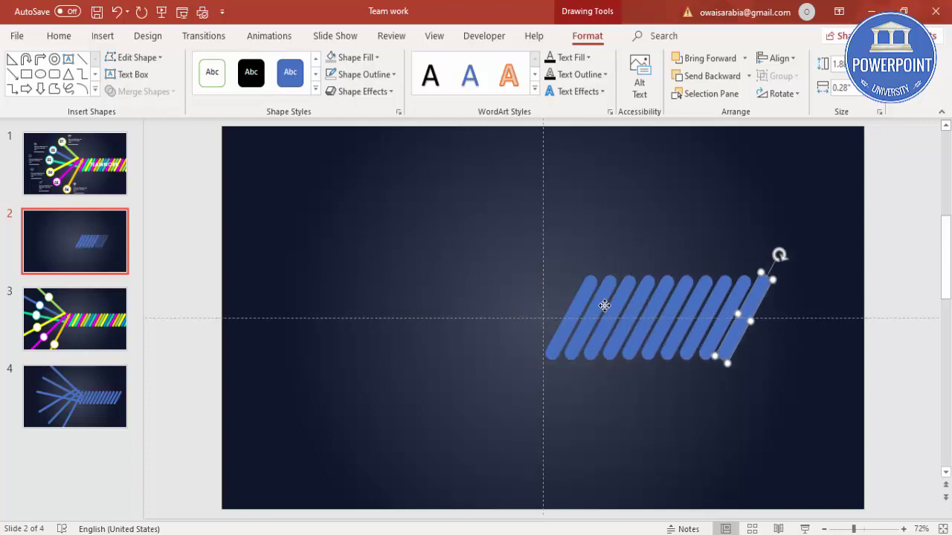
key("ctrl+d")
key("ctrl+d")
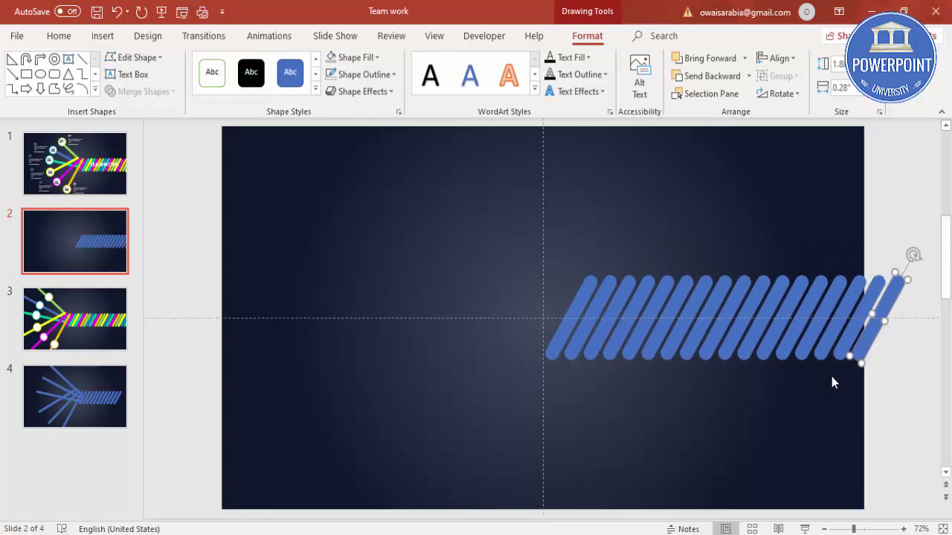
left_click(878, 384)
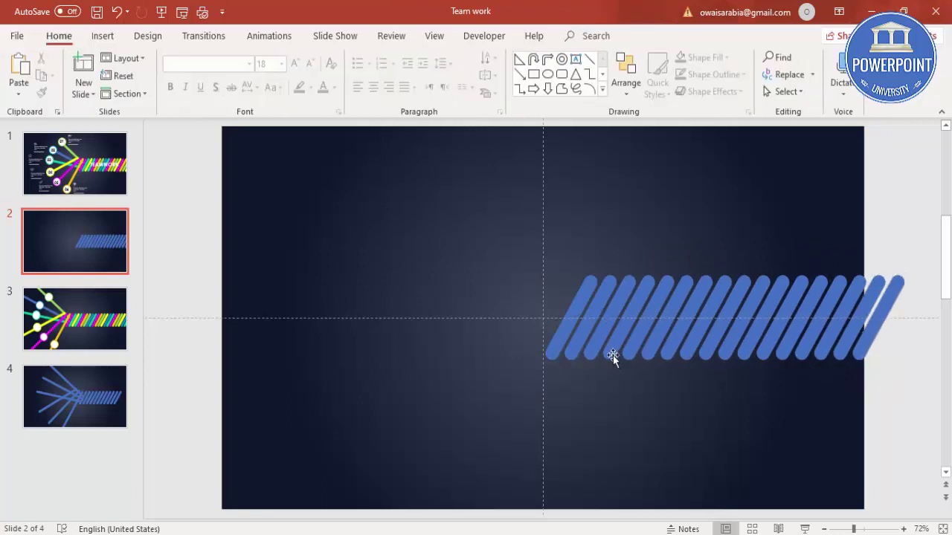
Set the height of the leftmost slanted bar in the row to 4.4 inches
left_click(580, 289)
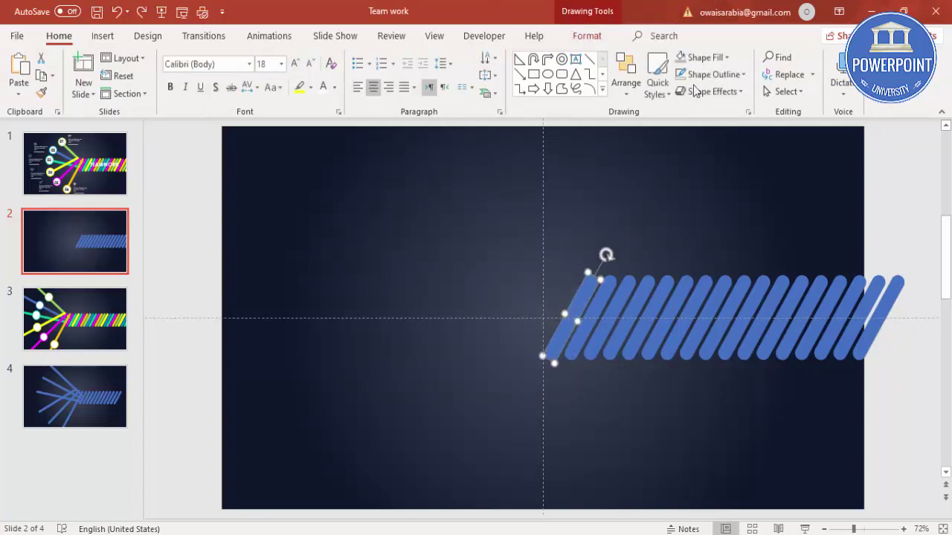
left_click(587, 36)
left_click(839, 64)
type("4.1")
key("Return")
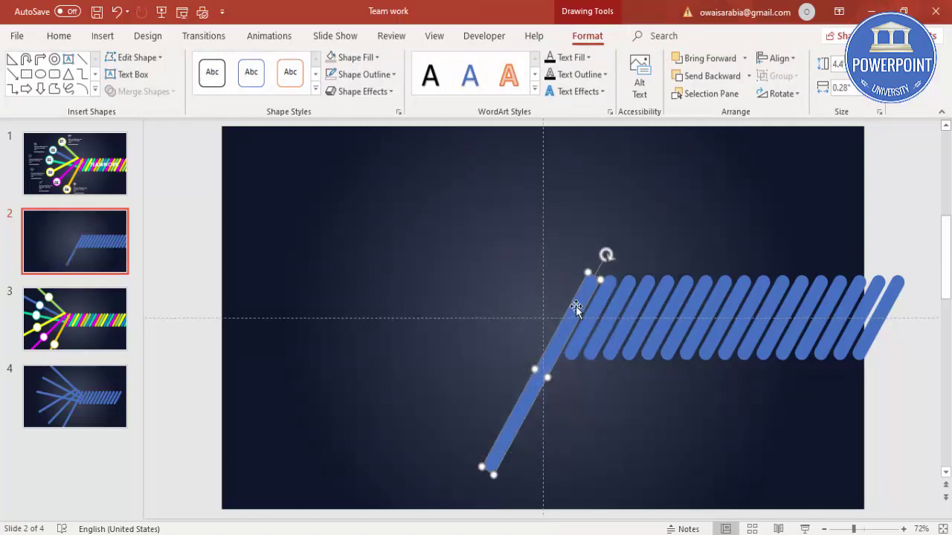
Copy the long bar to its left, rotate the copy further clockwise and position its upper end beside the original's
left_click_drag(578, 307, 555, 304)
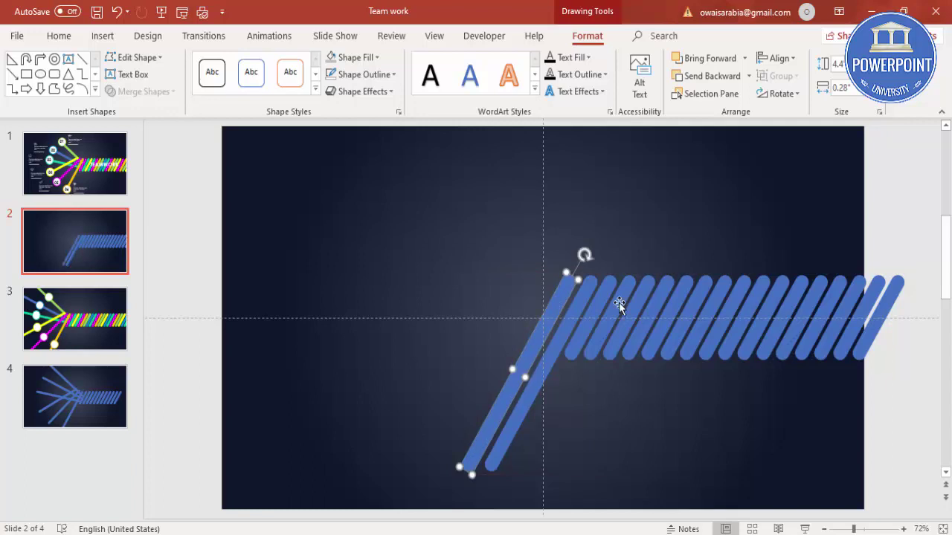
left_click_drag(585, 252, 613, 262)
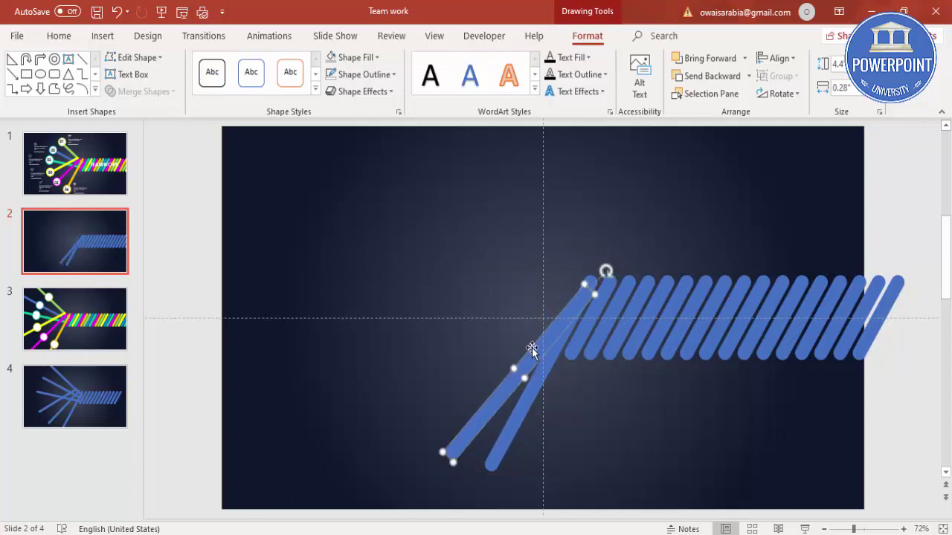
left_click_drag(533, 351, 513, 326)
key("Down")
key("Left")
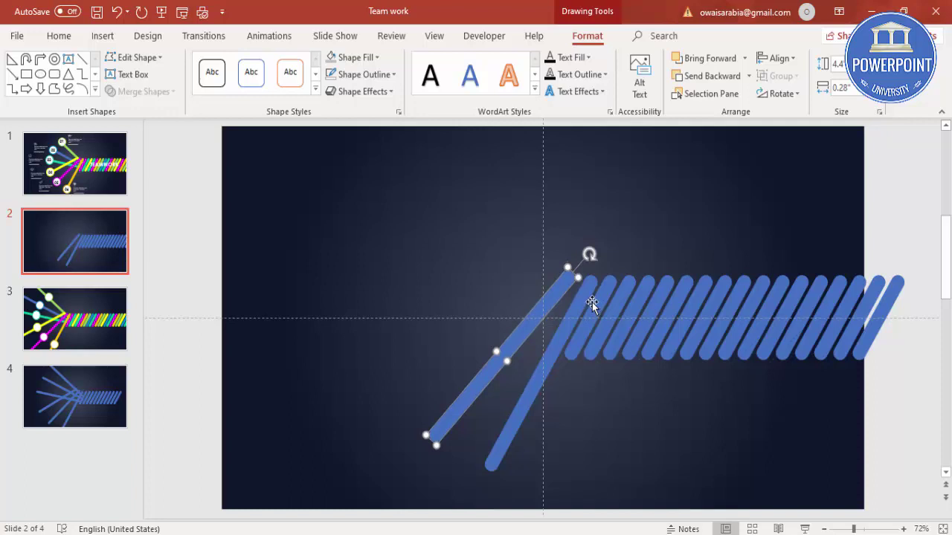
Duplicate the second long bar, rotate the copy to a flatter angle and place it to the left as a third branch
key("ctrl+d")
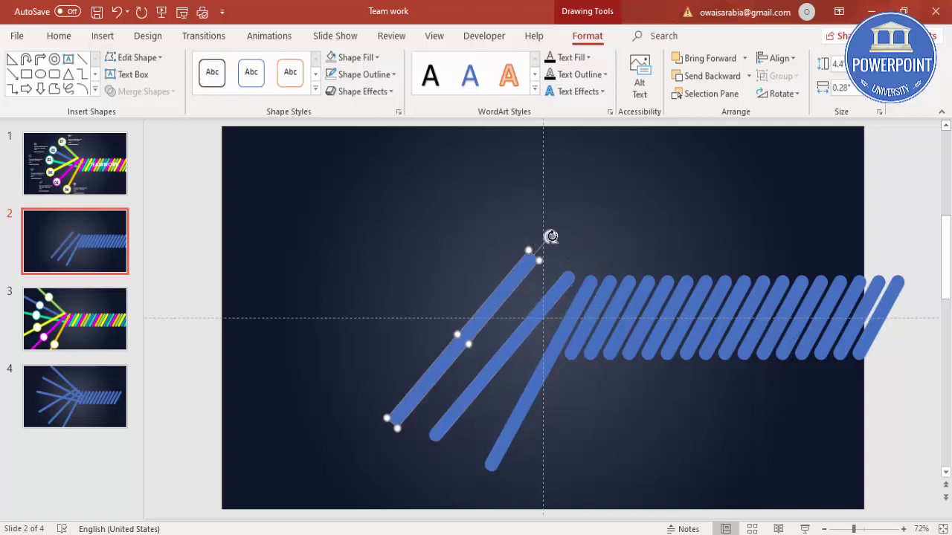
left_click_drag(554, 236, 565, 252)
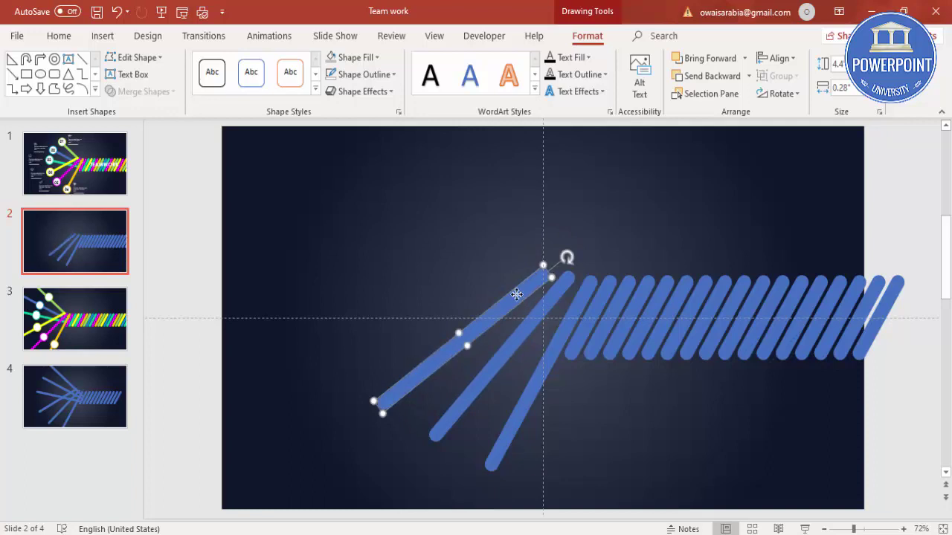
left_click_drag(513, 291, 518, 295)
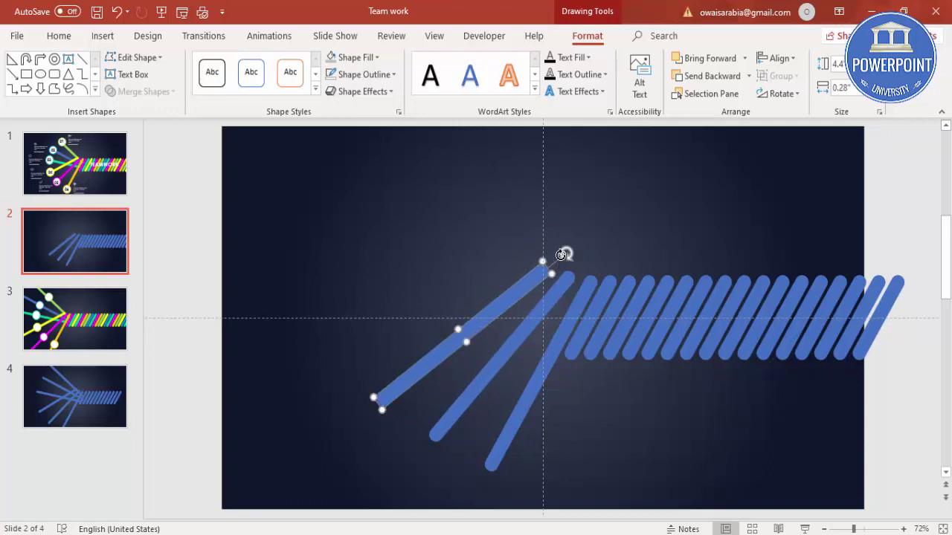
Fine-tune the angles and positions of the second and third branches so their upper ends line up with the row
left_click_drag(566, 250, 592, 259)
left_click(563, 274)
left_click_drag(558, 295, 557, 291)
left_click(531, 286)
left_click_drag(569, 255, 573, 261)
left_click_drag(529, 287, 525, 281)
left_click(609, 407)
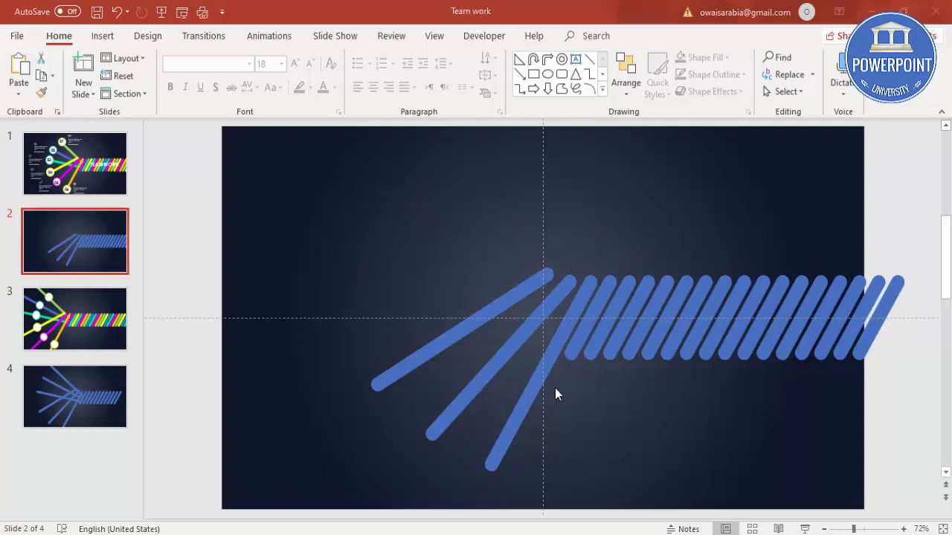
Copy the third branch and rotate the copy into a nearly horizontal fourth branch whose right end meets the first long bar
left_click(496, 307)
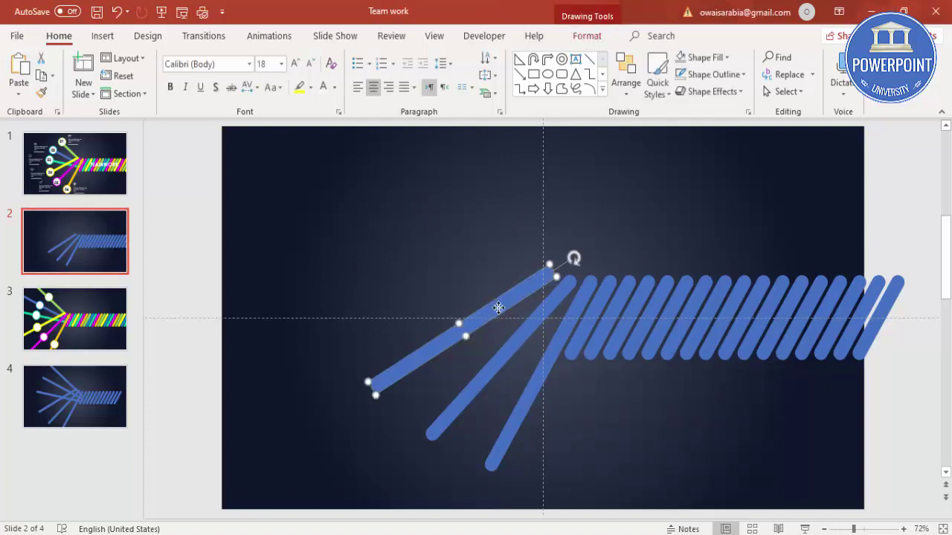
left_click_drag(508, 311, 470, 258)
left_click_drag(550, 217, 556, 345)
left_click_drag(441, 298, 482, 312)
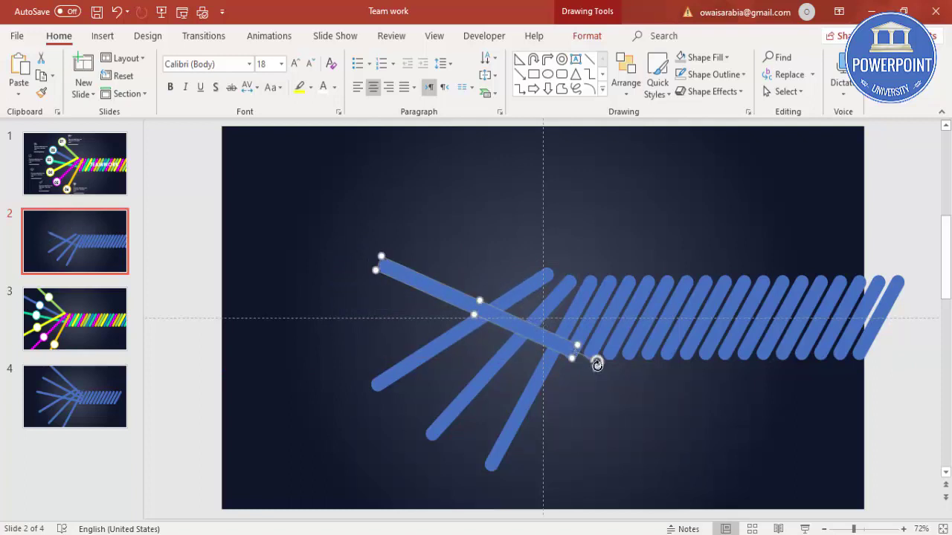
left_click_drag(598, 365, 537, 301)
Rotate and position a copy of the fourth branch above it as a fifth branch sloping up to the left
left_click_drag(592, 312, 599, 348)
left_click_drag(510, 304, 525, 309)
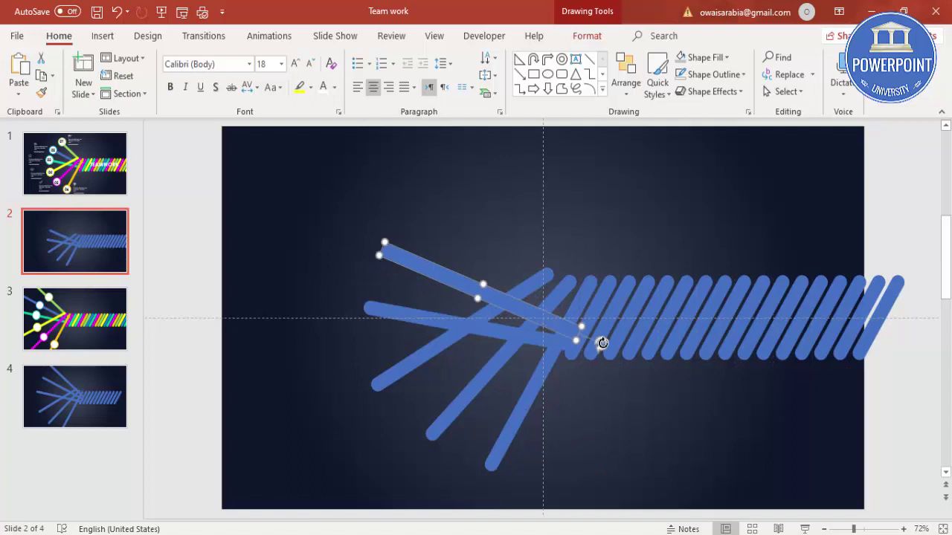
left_click_drag(601, 343, 595, 358)
left_click_drag(464, 280, 476, 275)
key("ctrl+z")
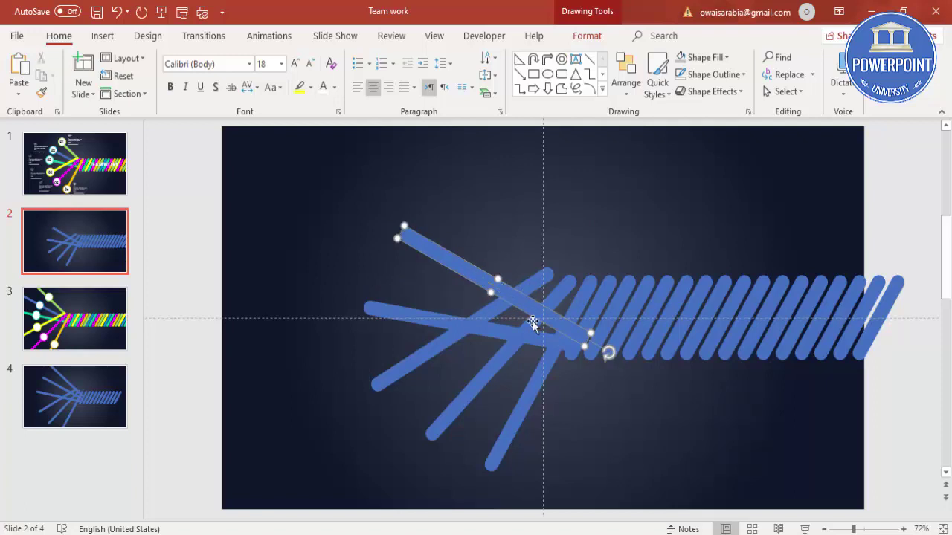
left_click_drag(473, 273, 488, 261)
Duplicate the fifth branch, rotate the copy more steeply and position it as the topmost sixth branch meeting the row
key("ctrl+d")
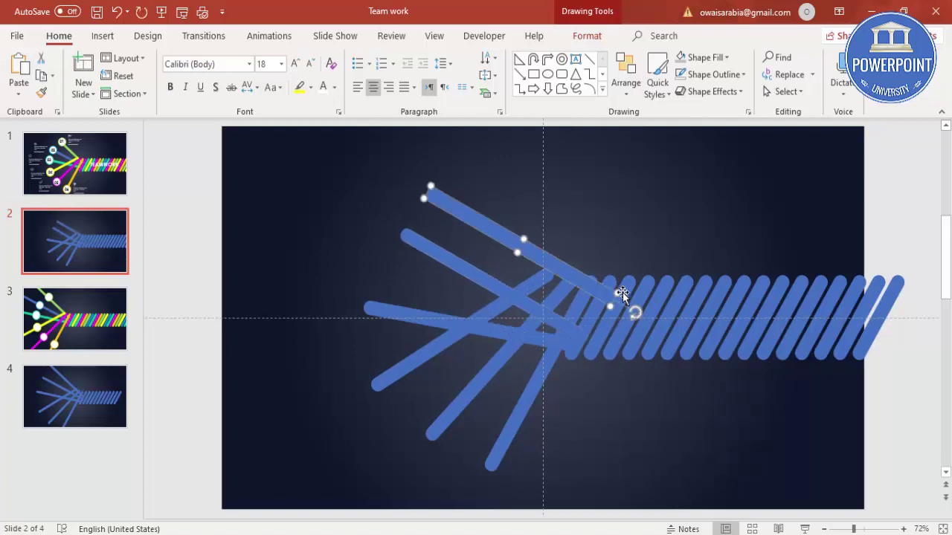
left_click_drag(634, 313, 615, 332)
left_click_drag(545, 260, 531, 259)
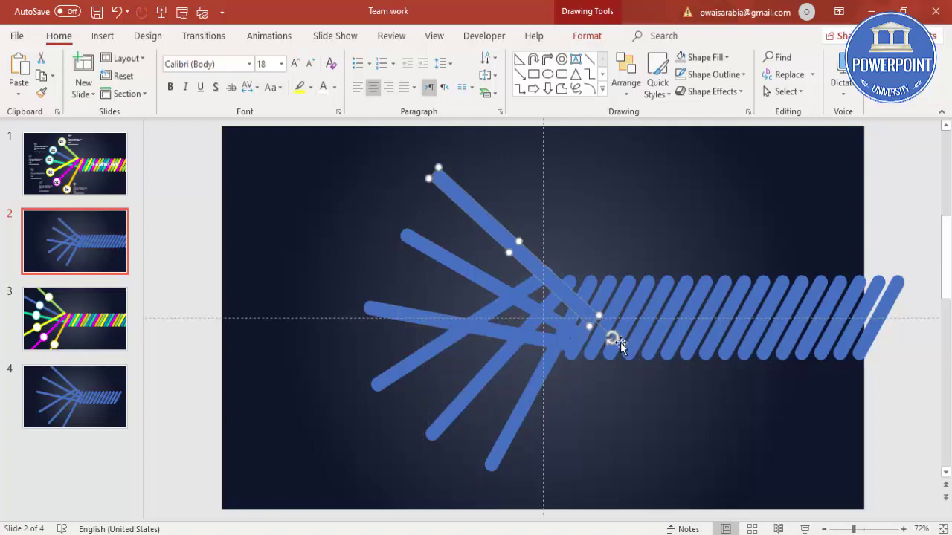
left_click_drag(610, 339, 600, 347)
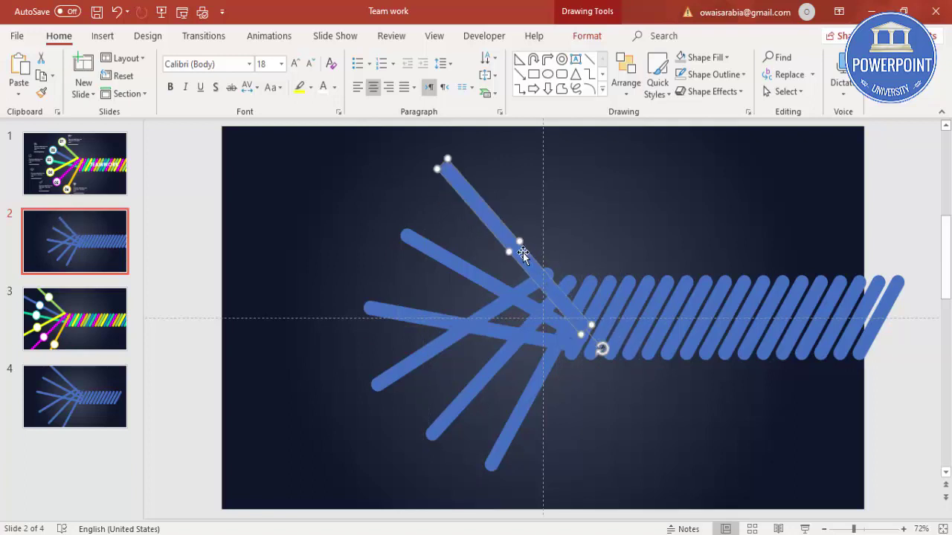
left_click_drag(522, 254, 523, 247)
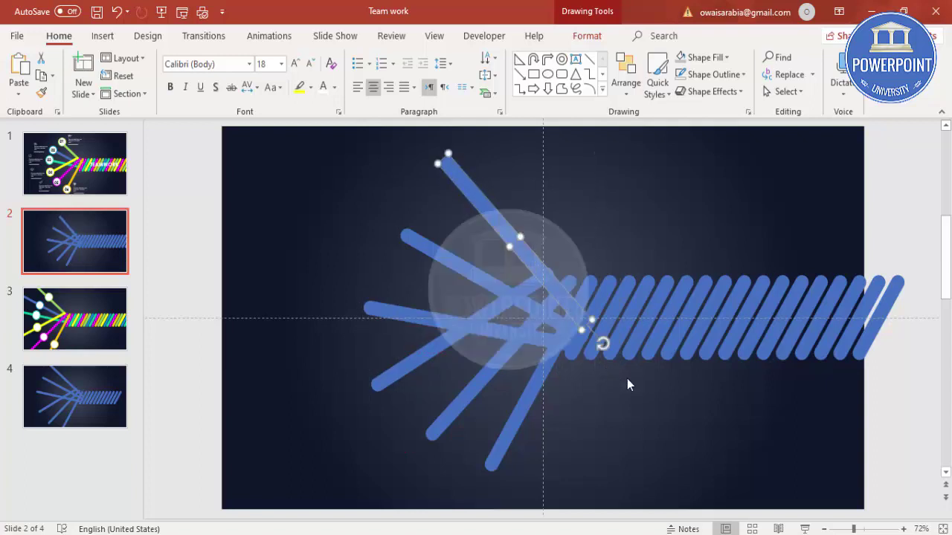
left_click(627, 379)
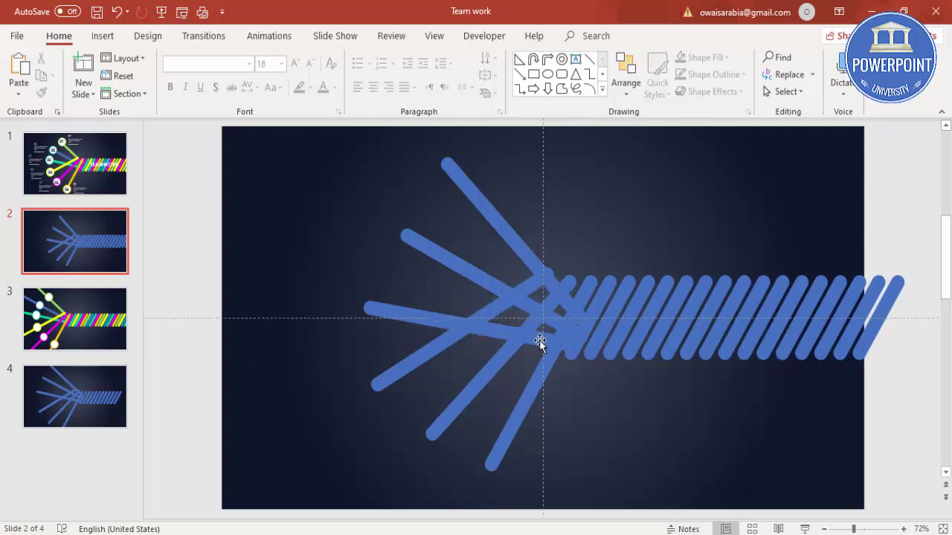
Fill the lowest branch bar with gold and the second-lowest branch bar with magenta from the recent colors
left_click(517, 418)
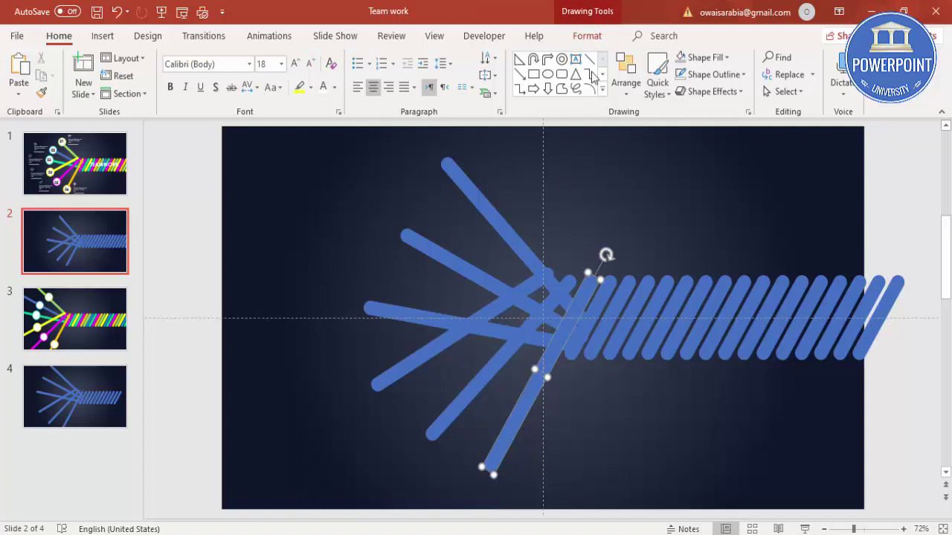
left_click(580, 37)
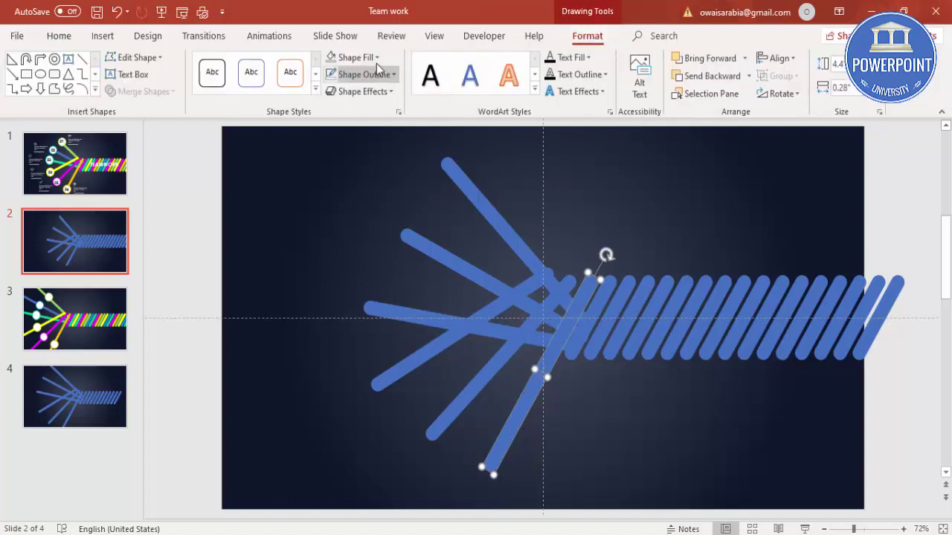
left_click(354, 57)
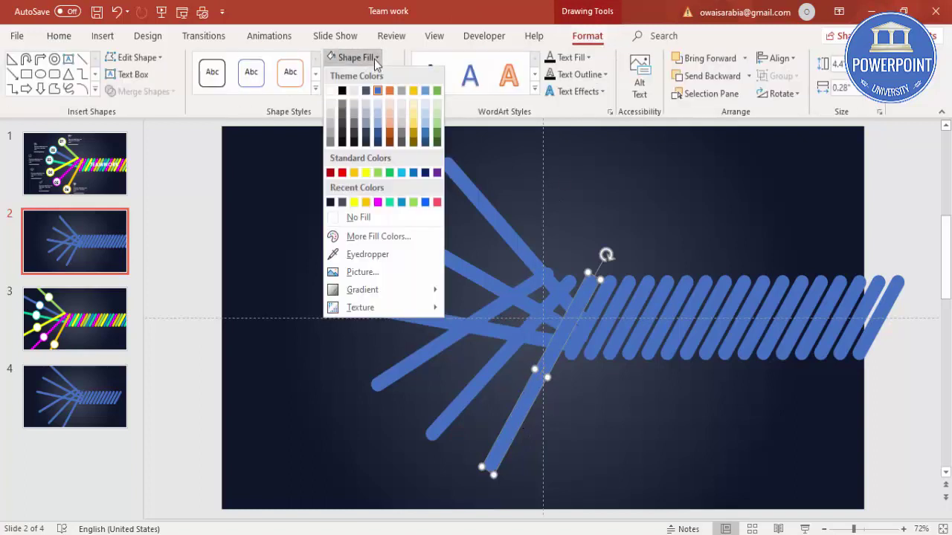
left_click(364, 202)
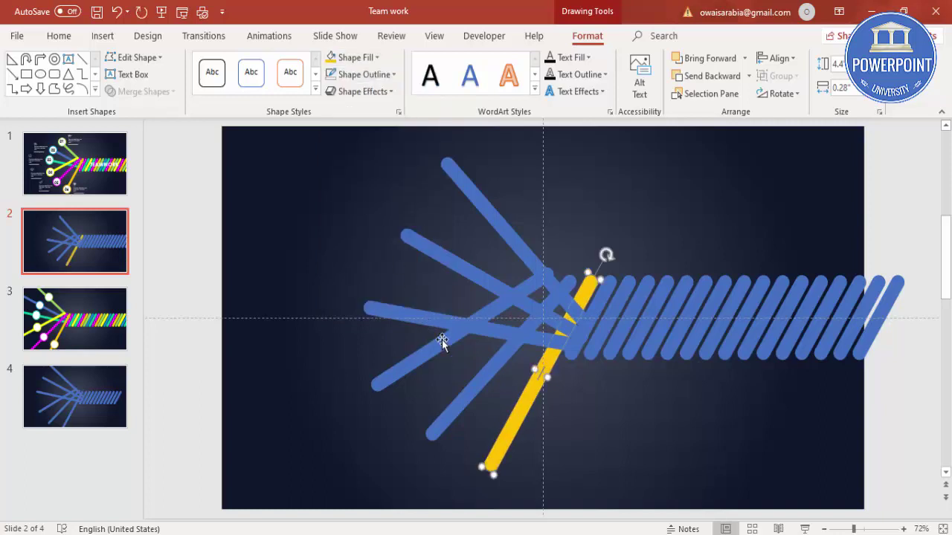
left_click(475, 389)
left_click(358, 59)
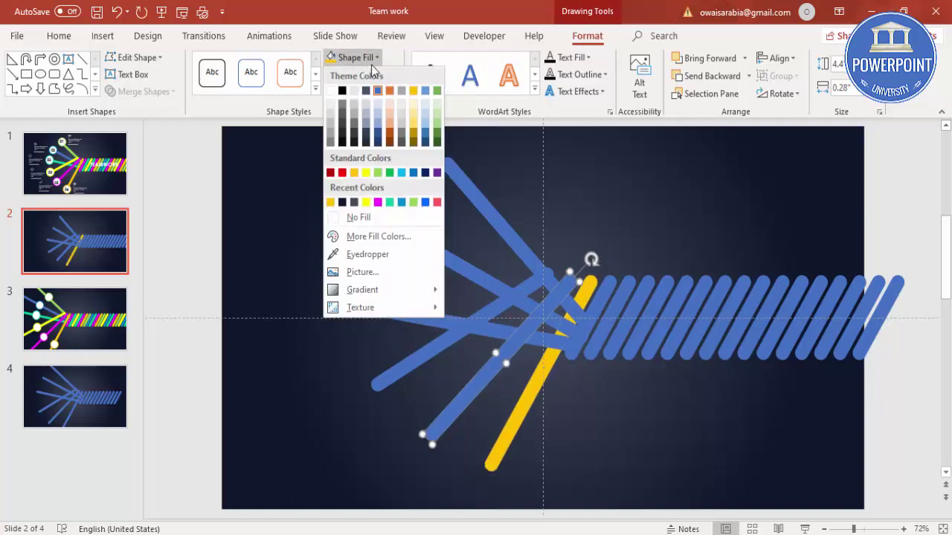
left_click(378, 202)
Fill the third branch bar from below with yellow and the nearly horizontal fourth one with turquoise green
left_click(421, 361)
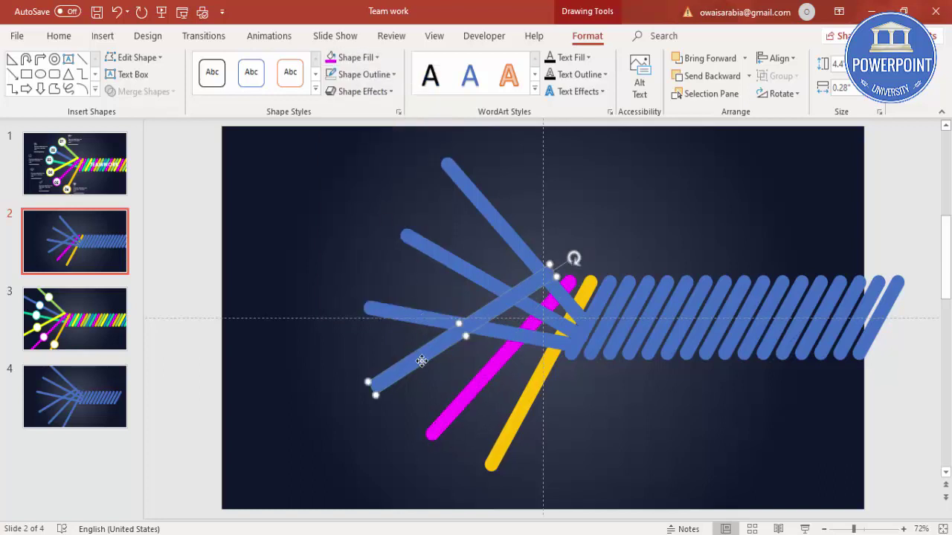
left_click(362, 57)
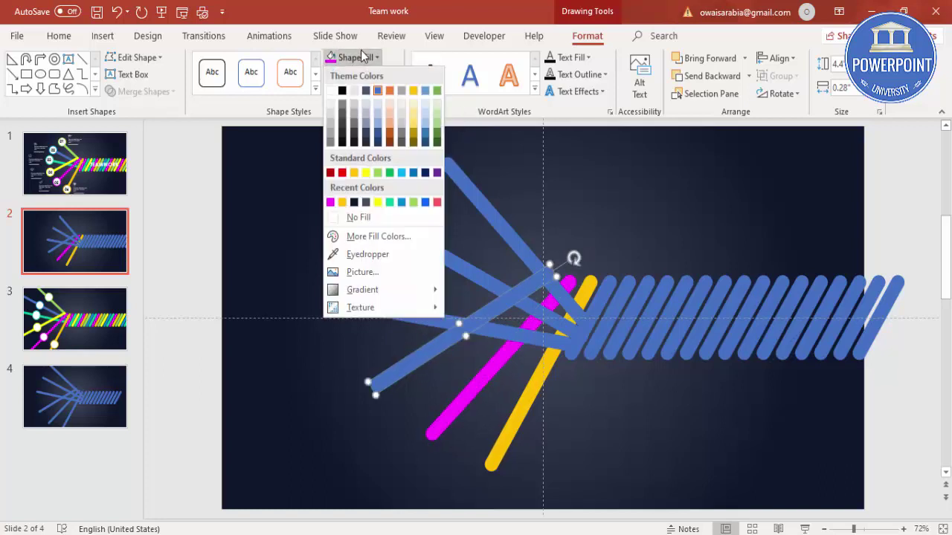
left_click(377, 202)
left_click(389, 319)
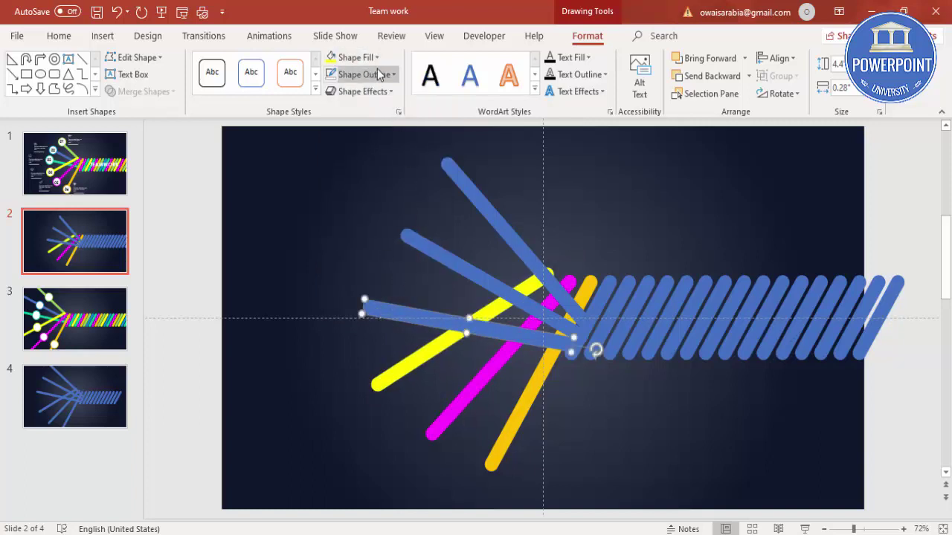
left_click(359, 57)
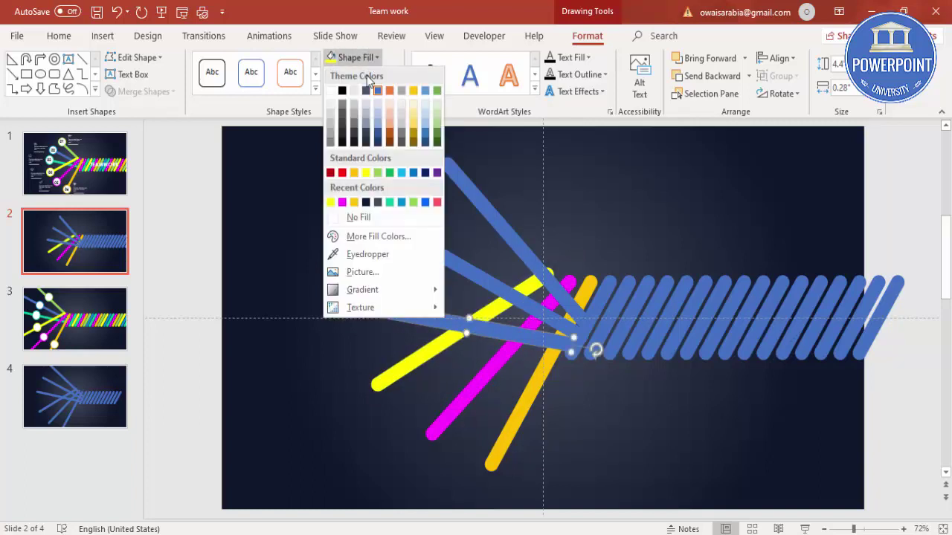
left_click(394, 206)
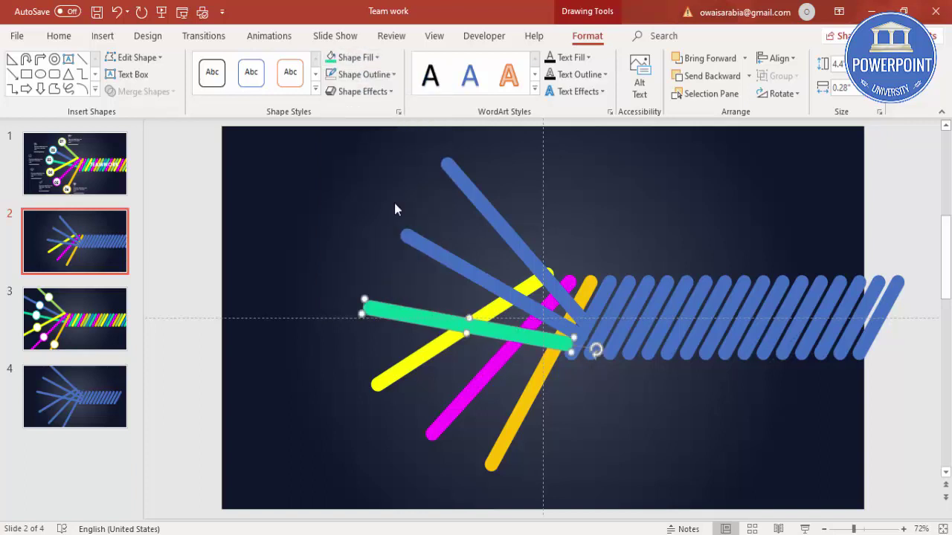
Fill the fifth branch bar from below with medium blue and the topmost branch bar with light green
left_click(419, 256)
left_click(418, 251)
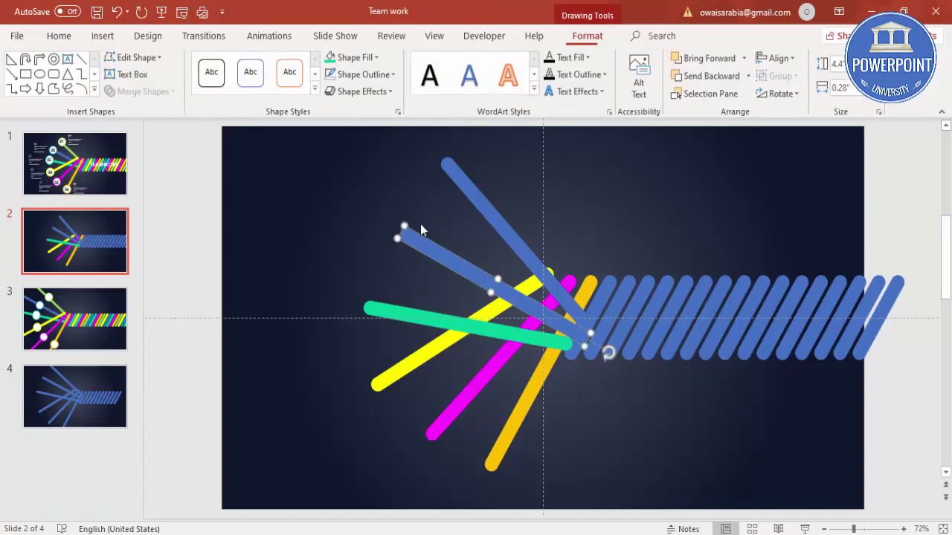
left_click(356, 58)
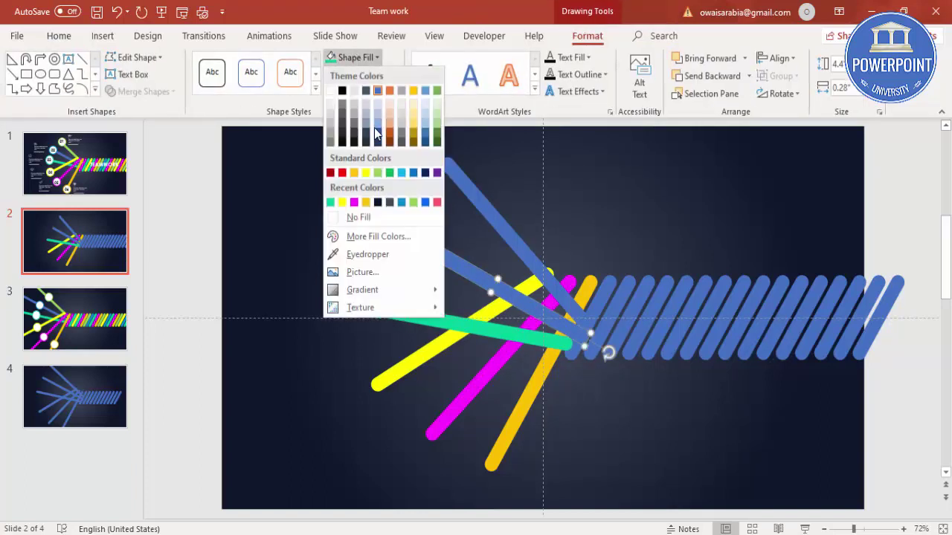
left_click(400, 203)
left_click(468, 163)
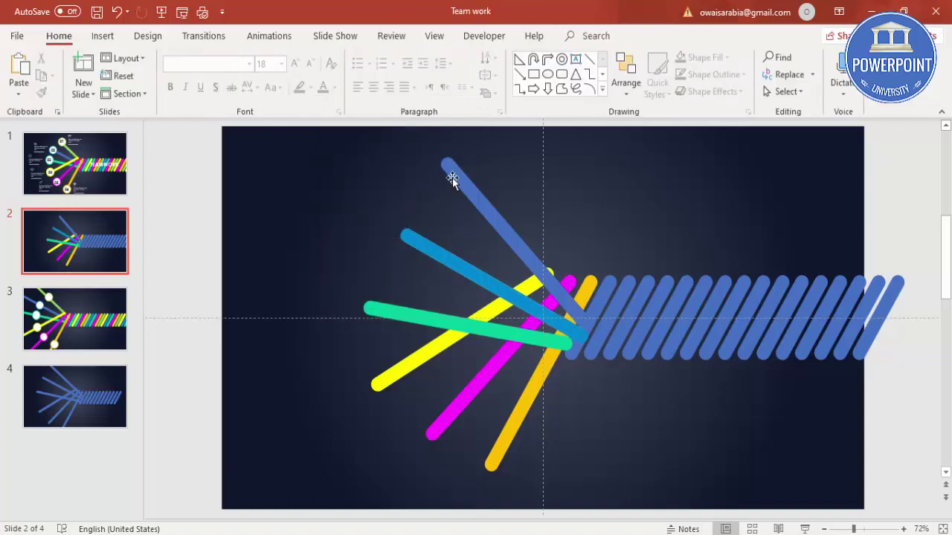
double_click(448, 163)
left_click(367, 58)
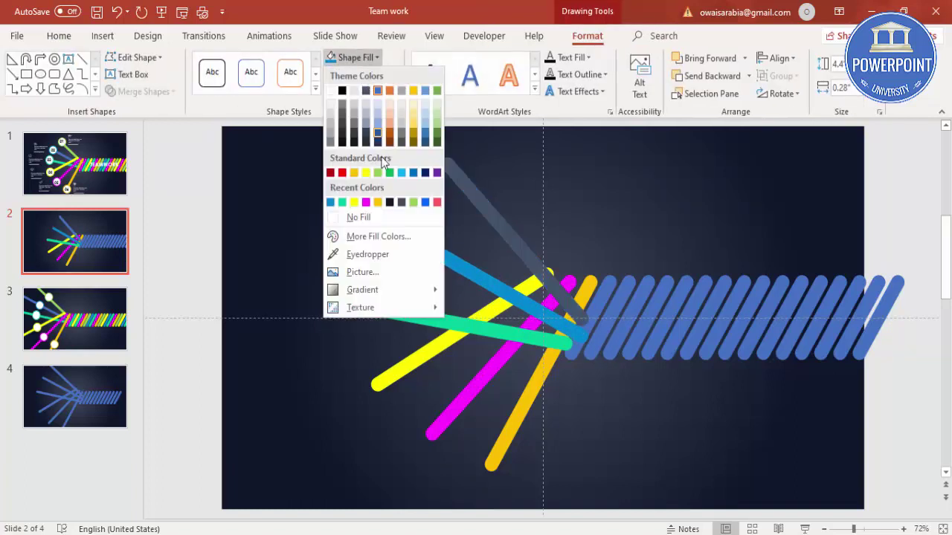
left_click(413, 202)
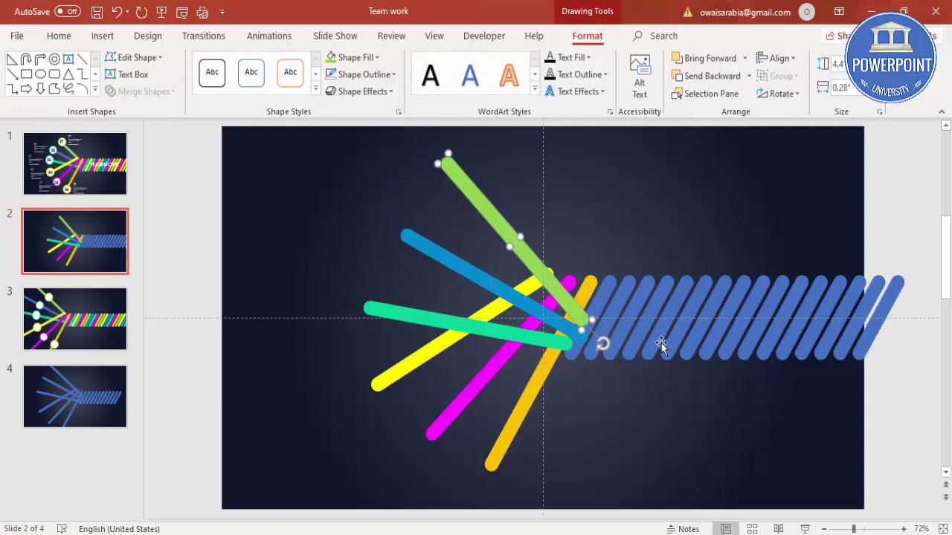
Send the turquoise, blue and light green branch bars together to the back, behind all other bars
left_click(523, 334)
left_click(498, 286, "shift")
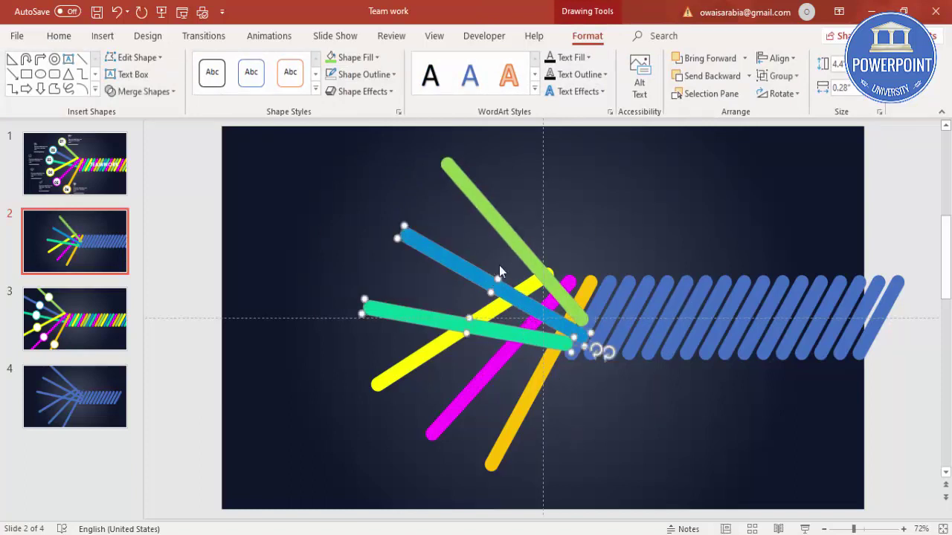
left_click(509, 235, "shift")
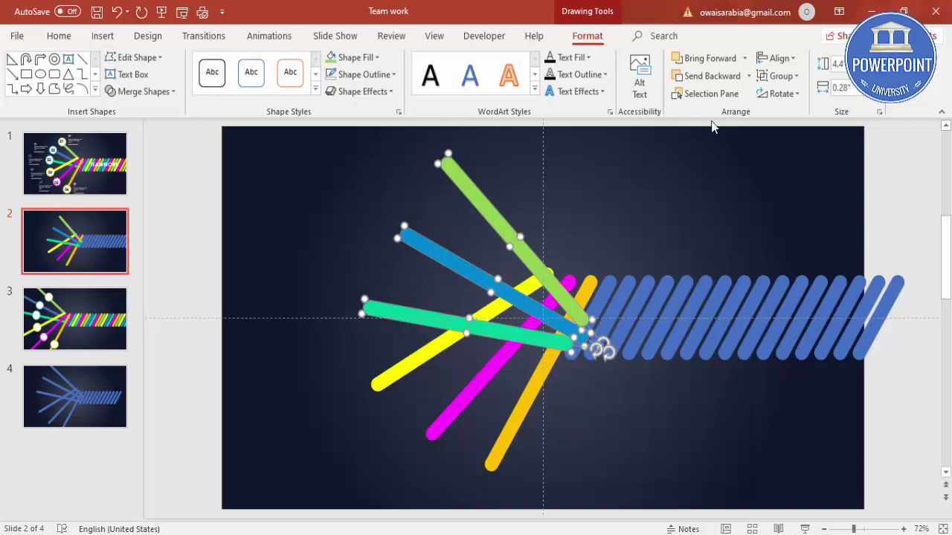
left_click(746, 77)
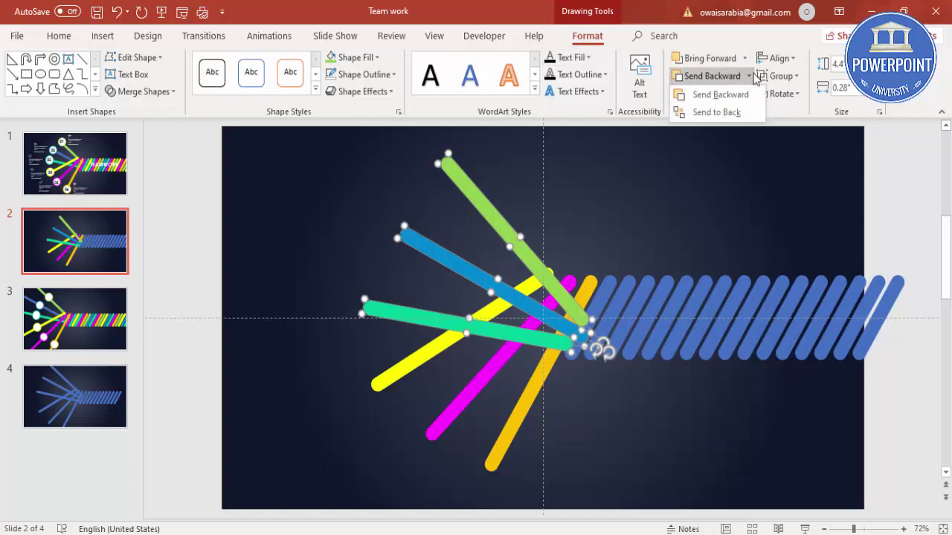
left_click(731, 112)
left_click(663, 165)
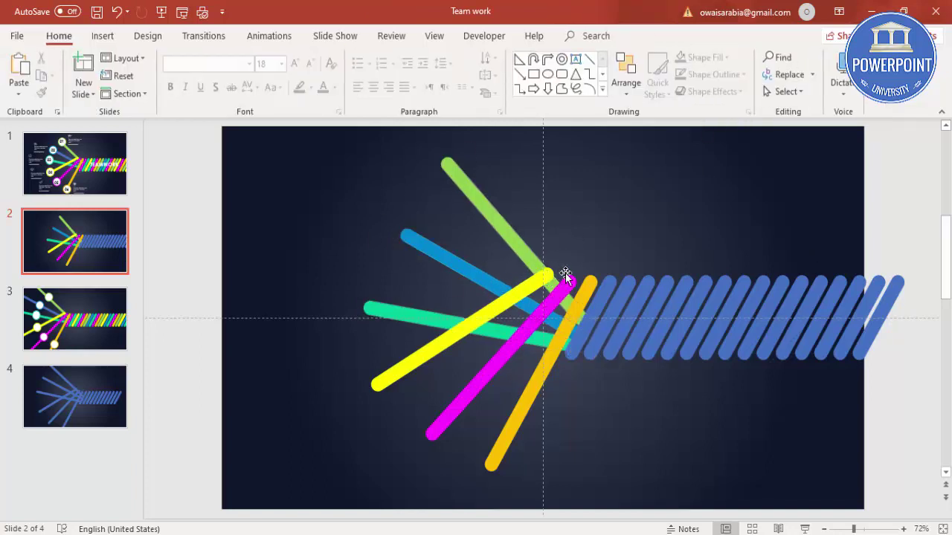
Fill the first short bar of the row beside the gold branch with yellow and the second with magenta
left_click(608, 287)
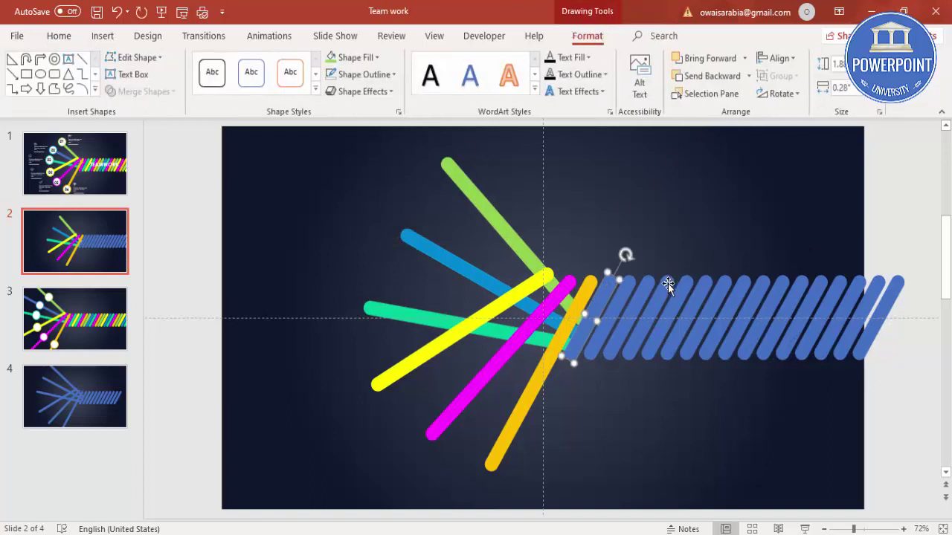
left_click(356, 57)
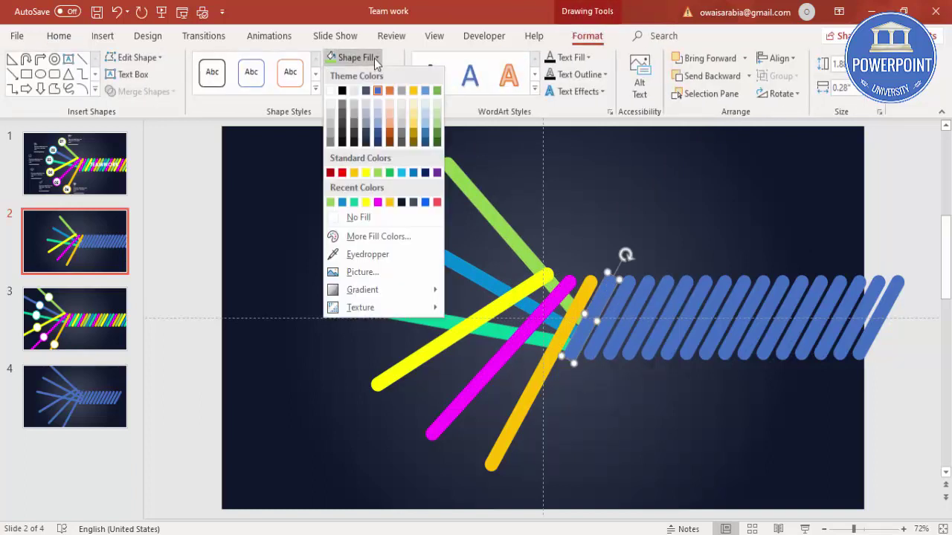
left_click(365, 202)
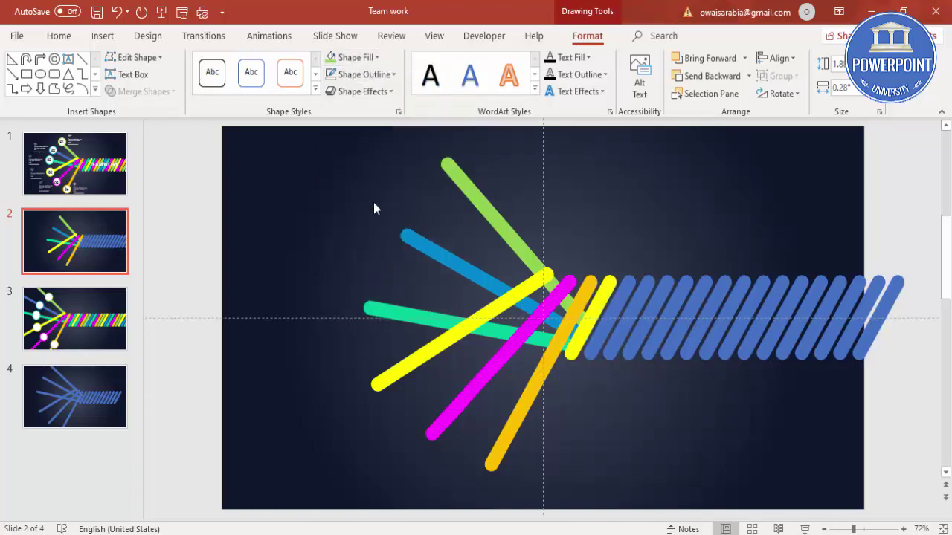
left_click(629, 285)
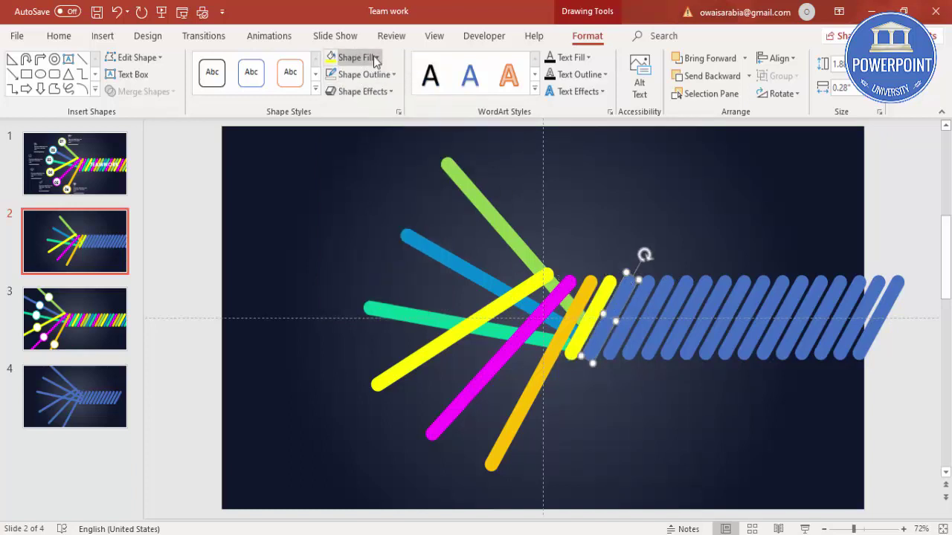
left_click(351, 57)
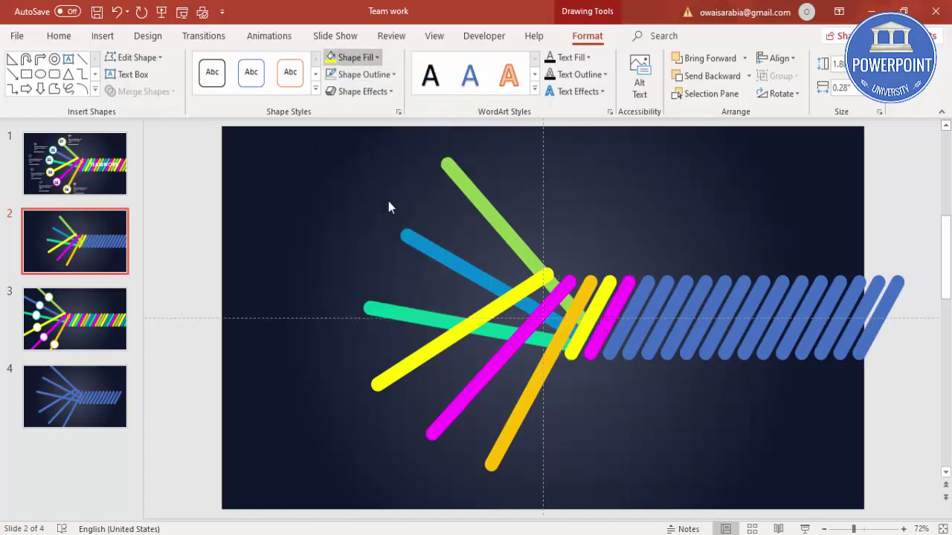
left_click(377, 202)
Fill the third short bar of the row with gold and the fourth with light green
left_click(650, 283)
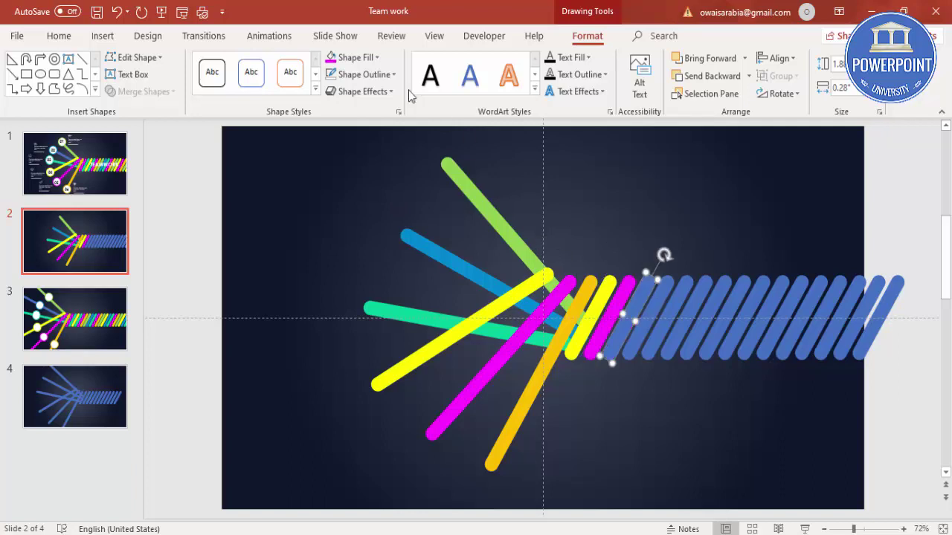
left_click(351, 57)
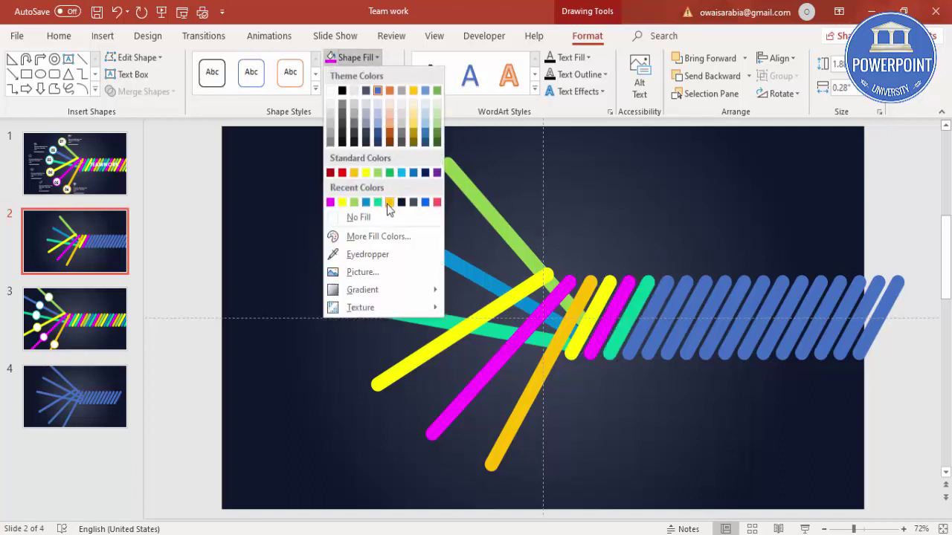
left_click(388, 202)
left_click(667, 284)
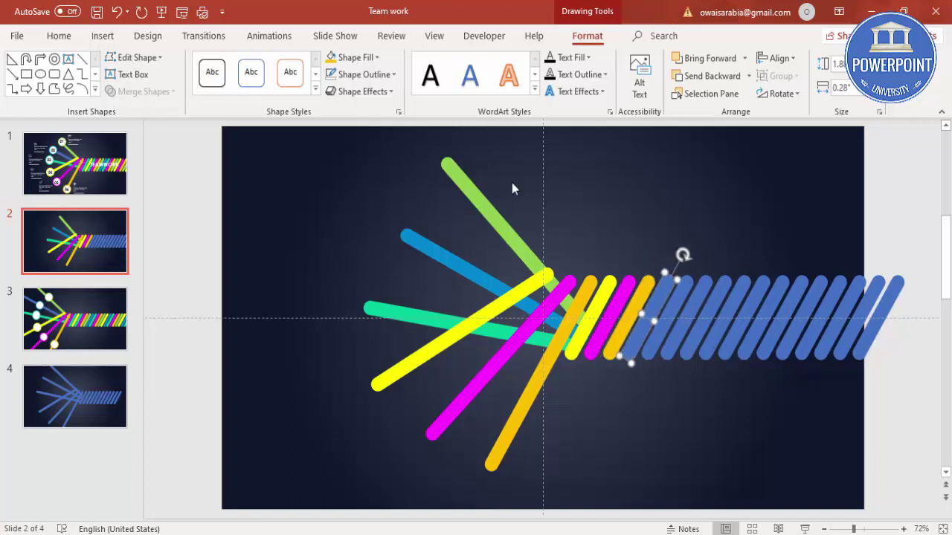
left_click(369, 63)
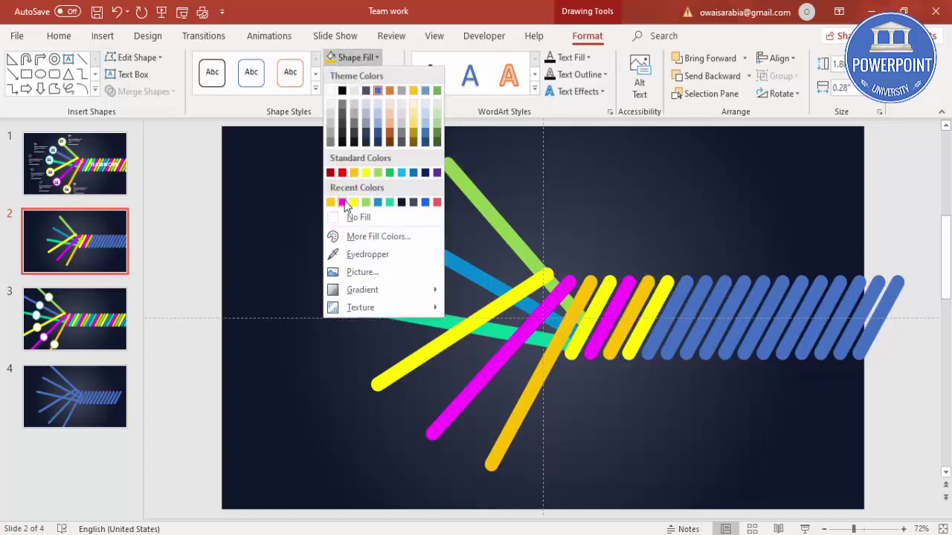
left_click(364, 202)
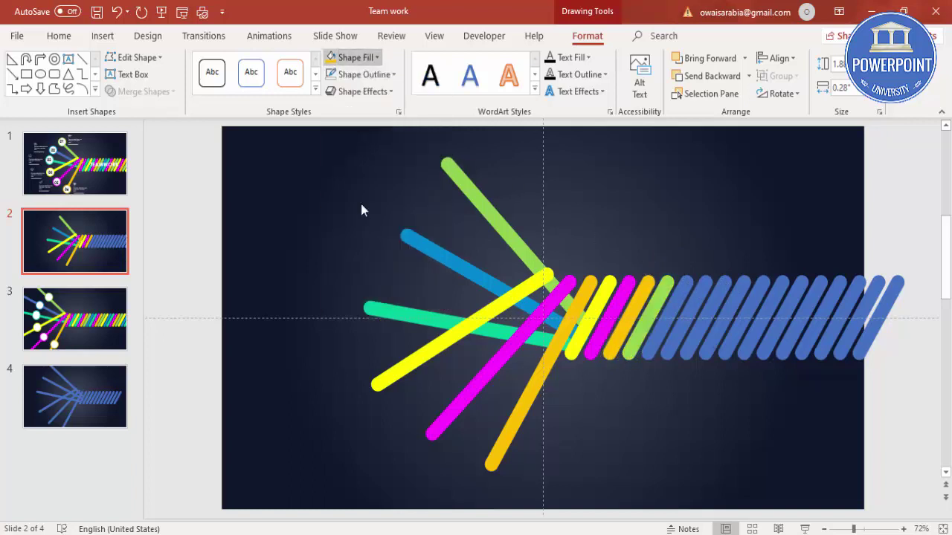
Fill the fifth short bar of the row with medium blue and the sixth with light green
left_click(690, 289)
left_click(356, 57)
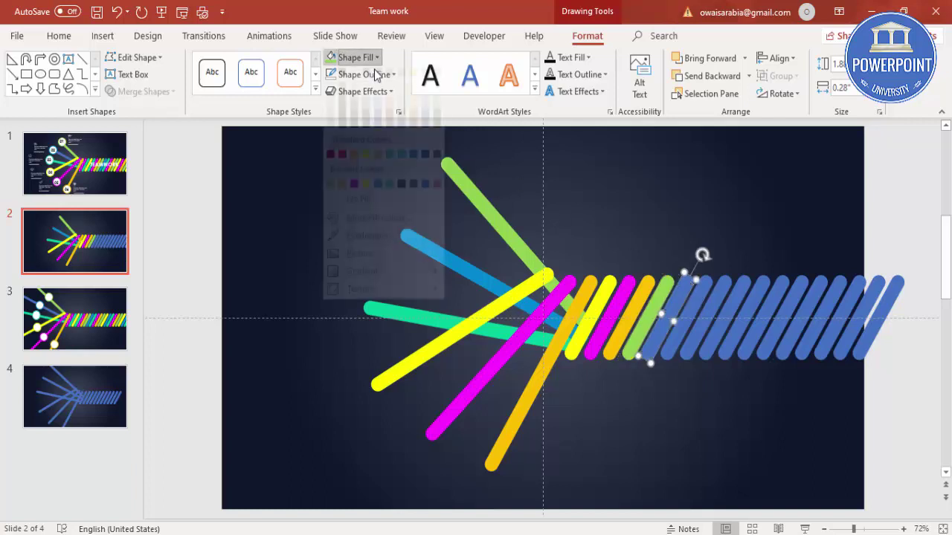
left_click(378, 203)
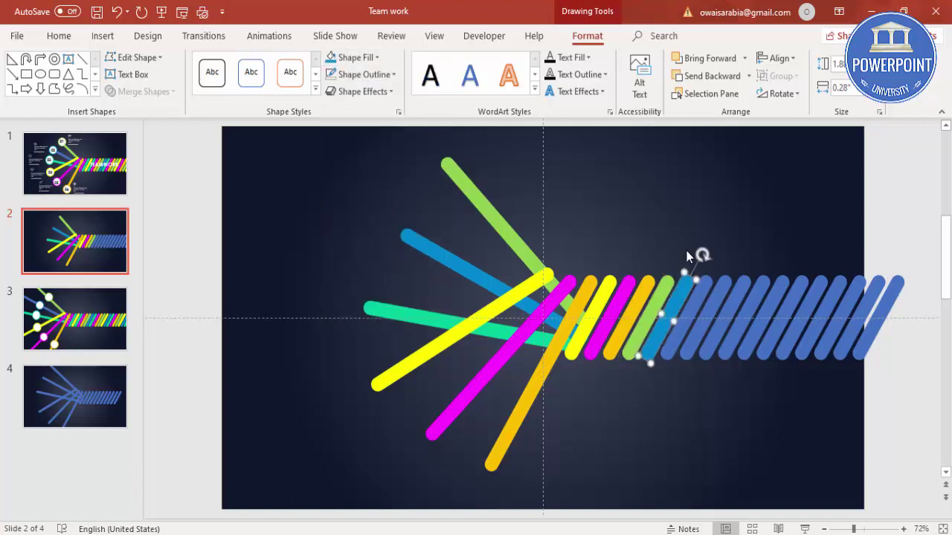
left_click(714, 285)
left_click(356, 57)
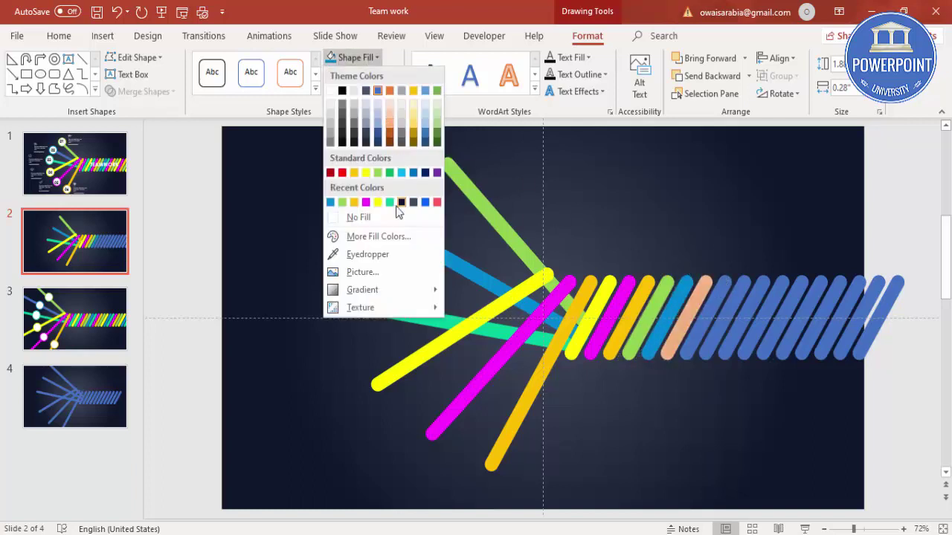
left_click(342, 202)
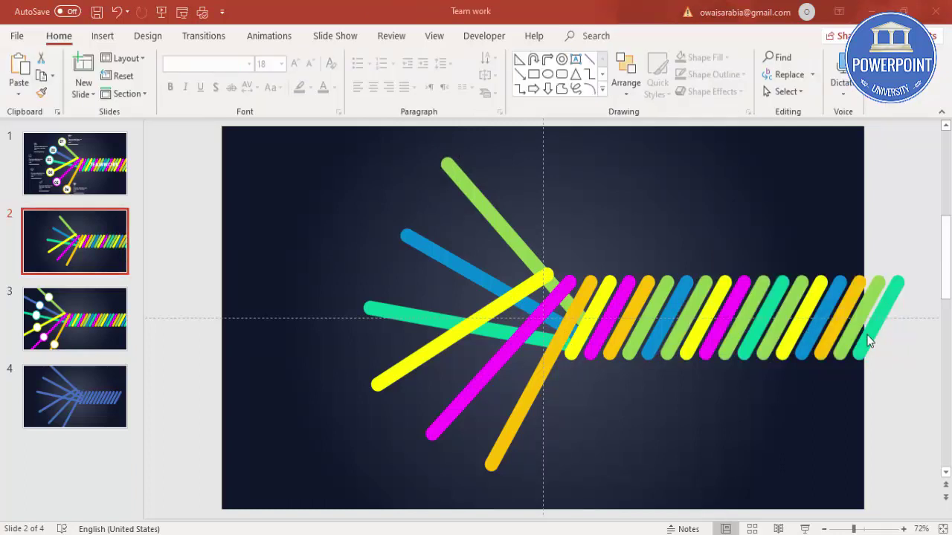
Draw a circle about 0.87 inches wide and place it on the outer end of the light green branch bar
left_click(103, 37)
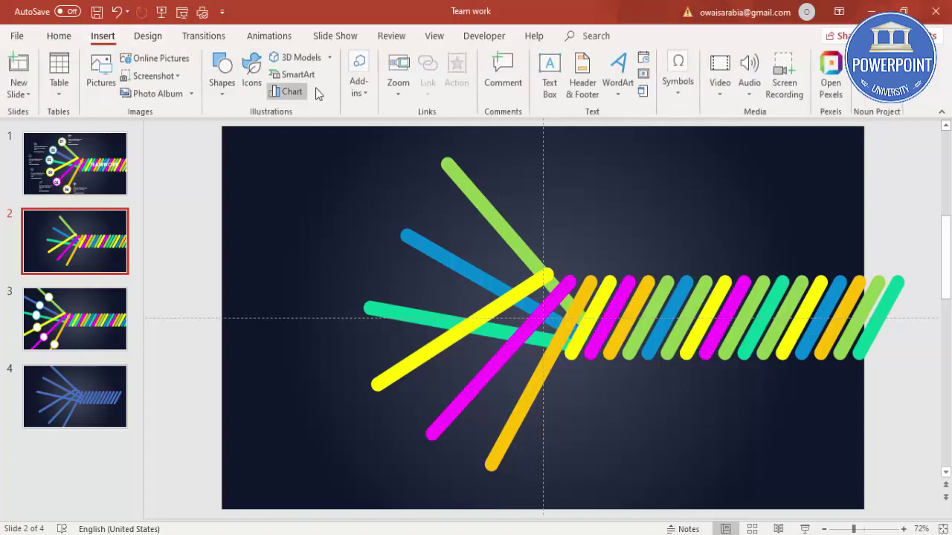
left_click(214, 93)
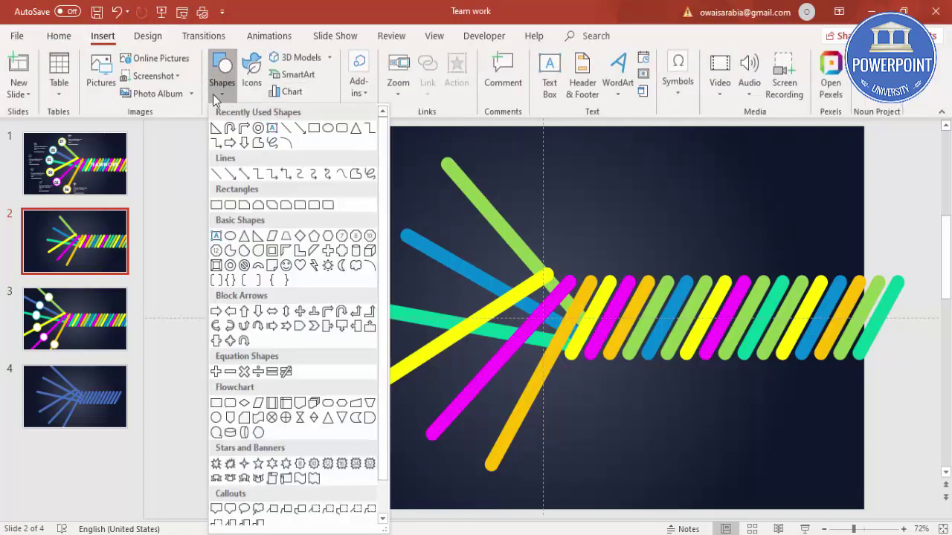
left_click(230, 236)
left_click_drag(361, 154, 411, 206)
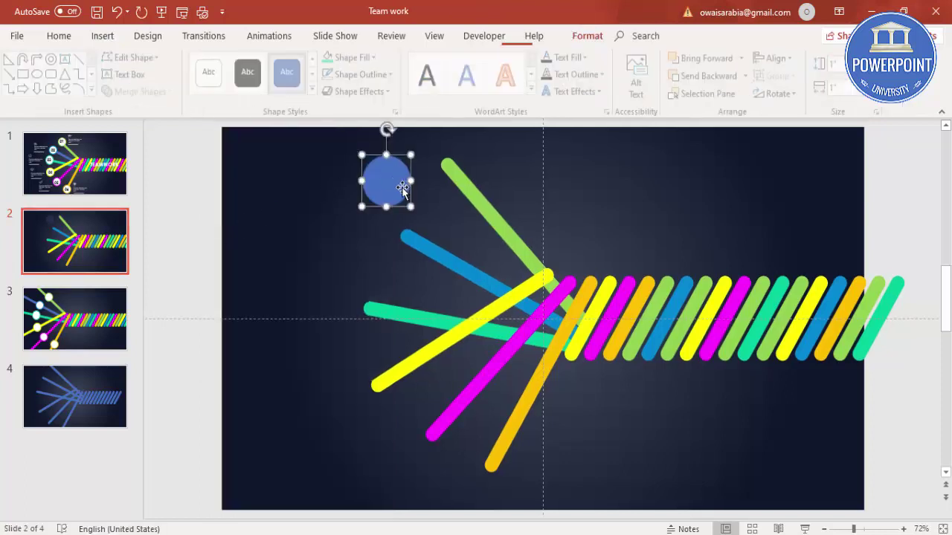
left_click(363, 156)
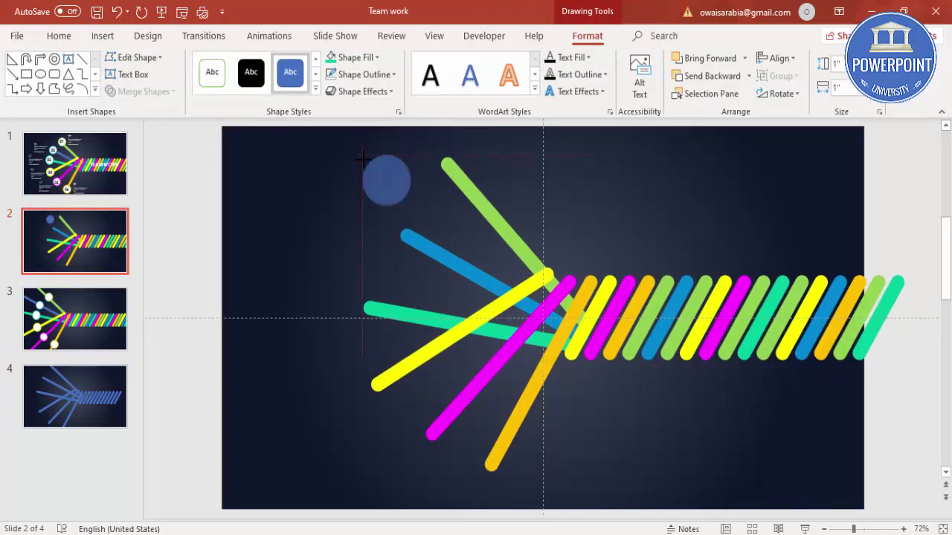
left_click_drag(386, 180, 441, 156)
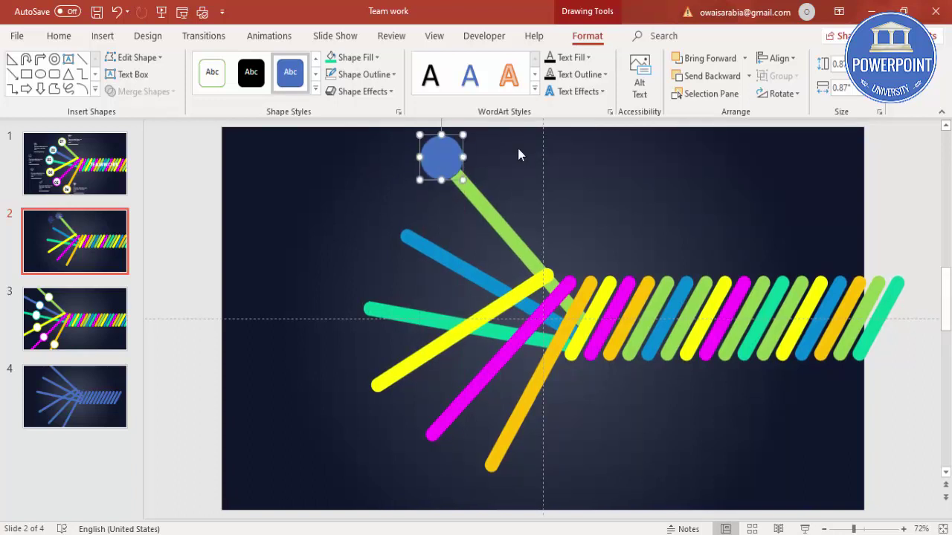
Fill the circle with white and give it a light green outline 6 pt thick
left_click(362, 60)
left_click(331, 90)
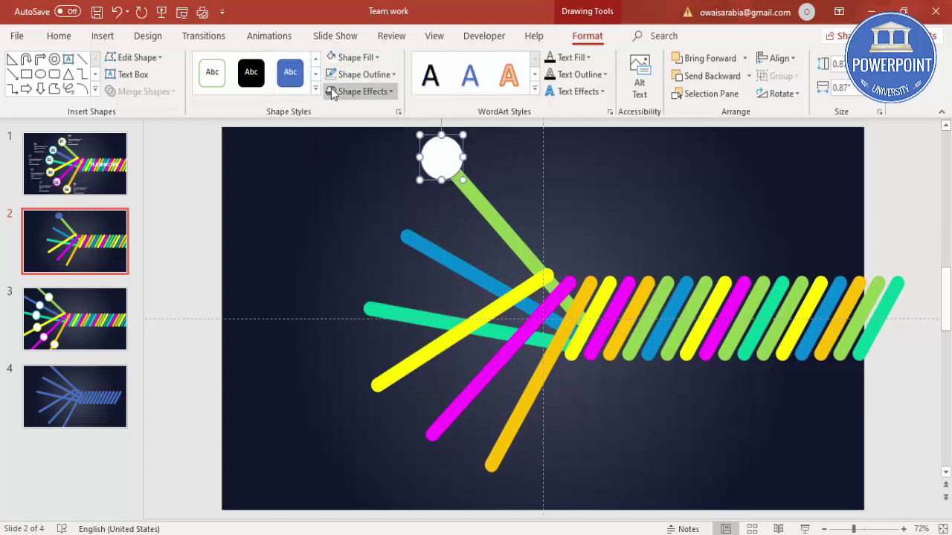
left_click(379, 77)
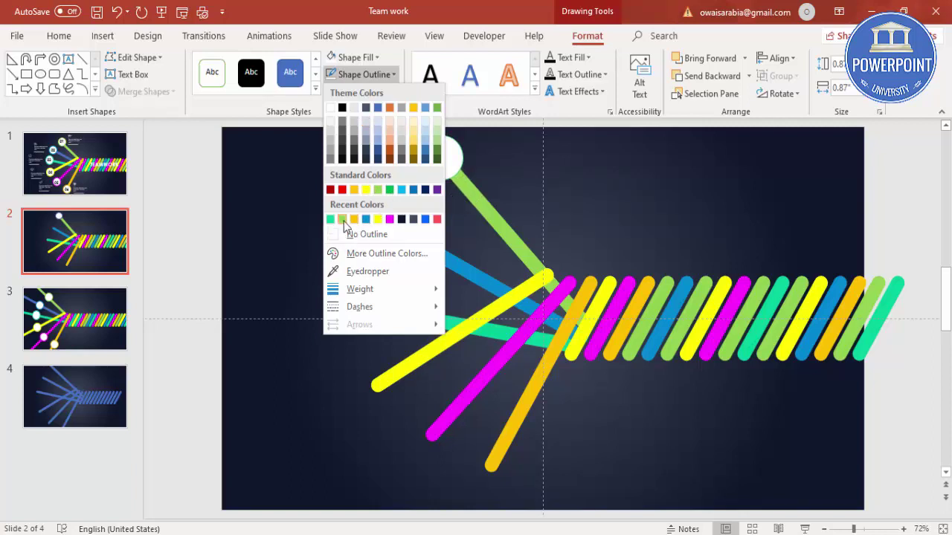
left_click(343, 220)
left_click(363, 74)
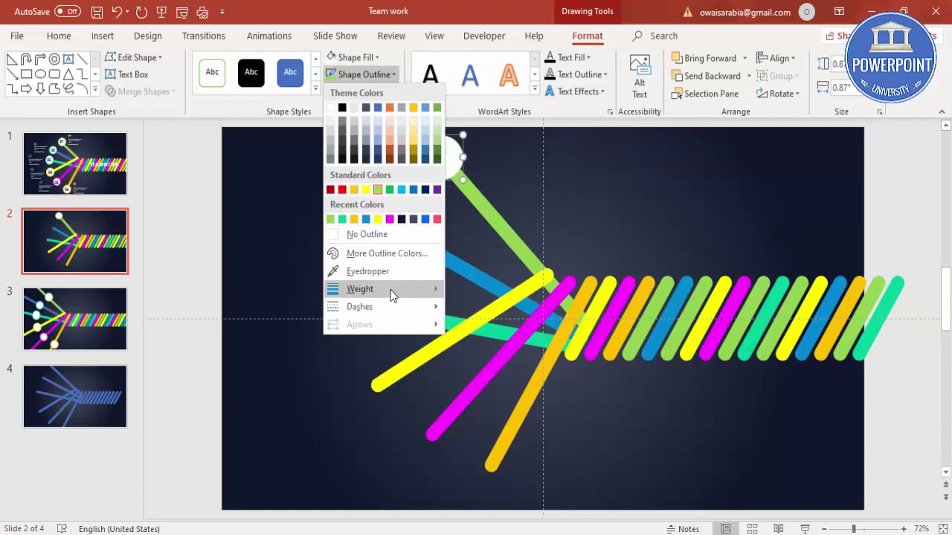
mouse_move(392, 295)
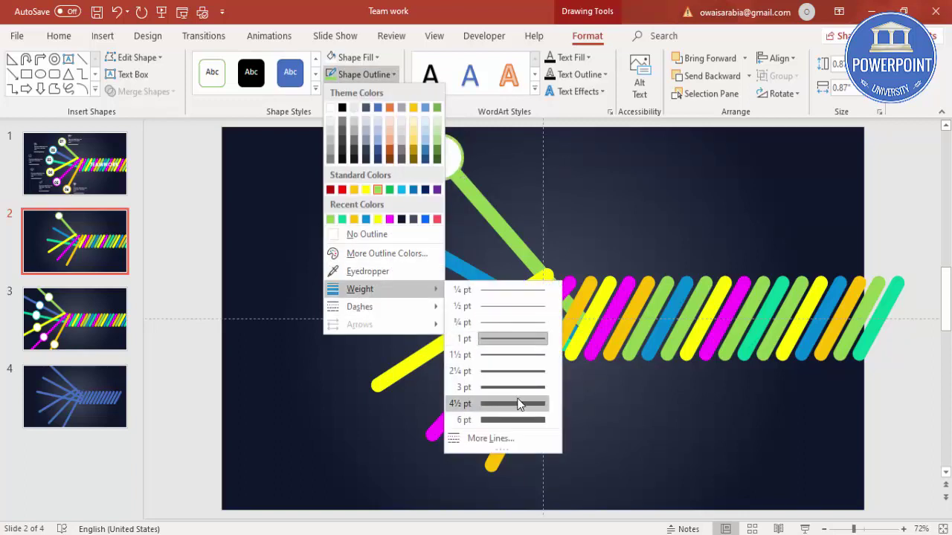
left_click(510, 420)
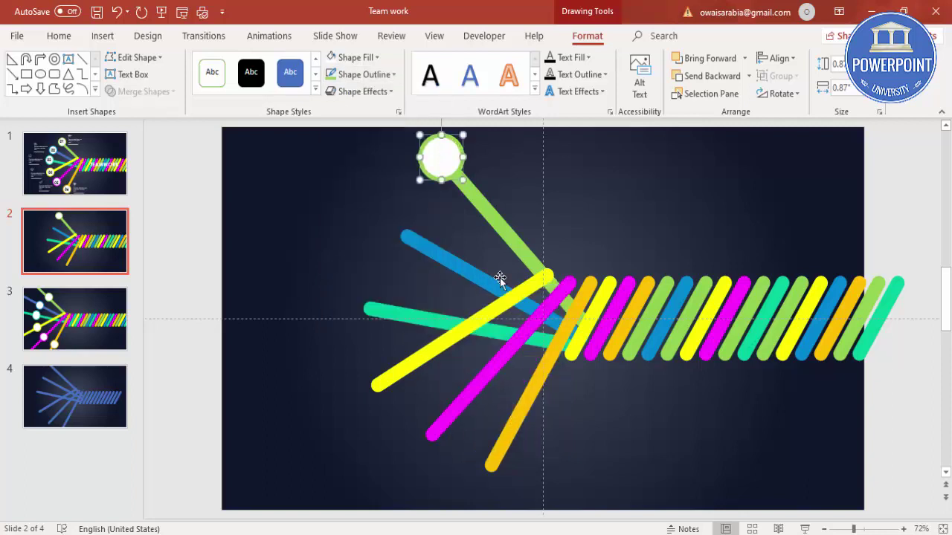
Copy the circle onto the outer end of the blue branch bar and set the copy's outline to medium blue
left_click_drag(461, 181, 404, 238)
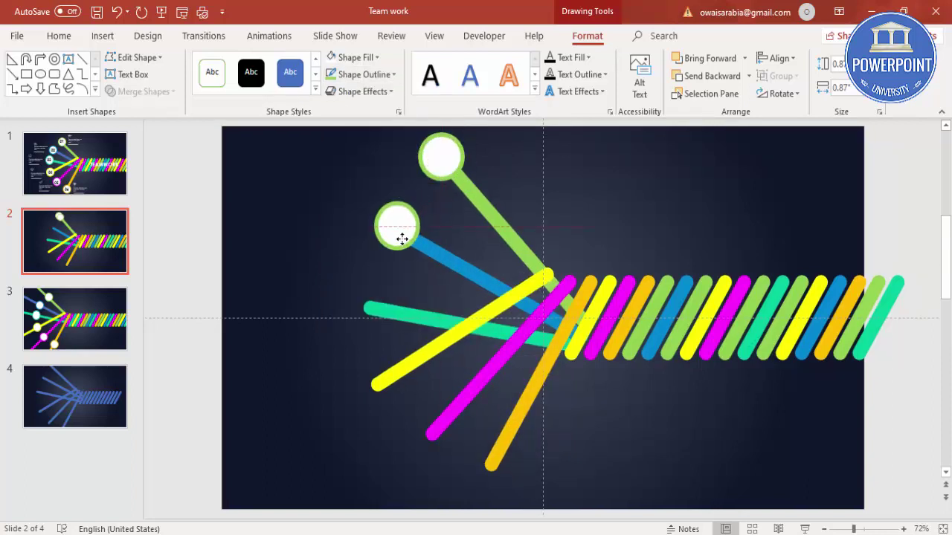
key("Left")
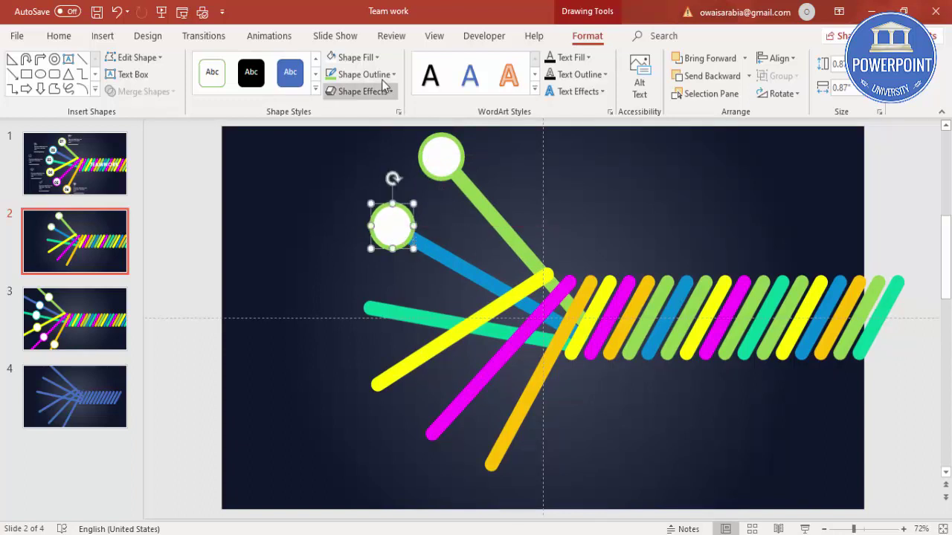
left_click(386, 75)
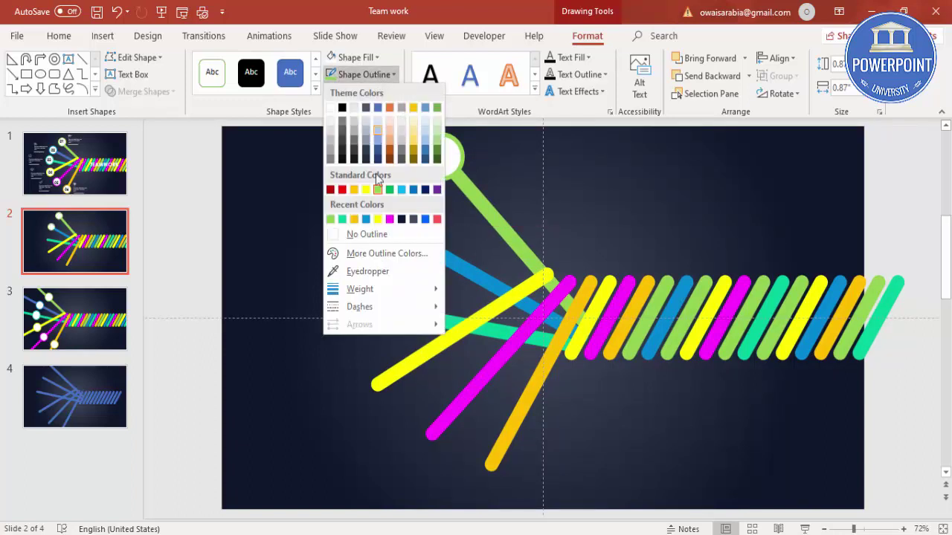
left_click(366, 220)
Place copies of the blue-outlined circle on the outer ends of the turquoise, yellow, magenta and gold branch bars
key("ctrl+v")
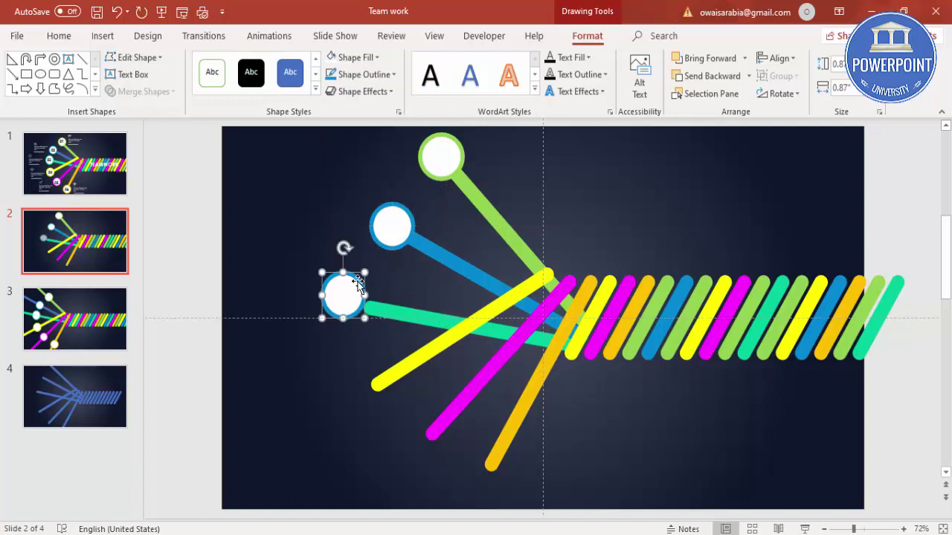
left_click_drag(356, 282, 377, 295)
key("ctrl+v")
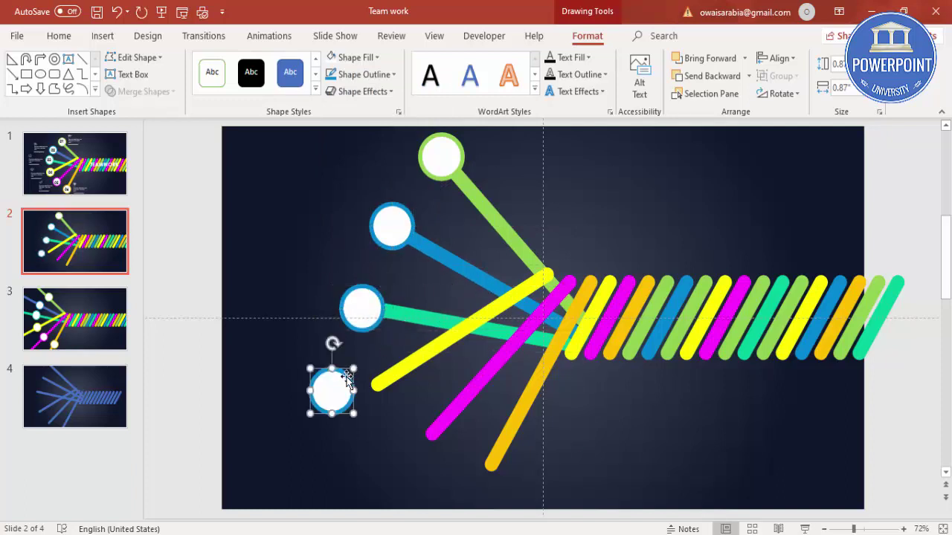
left_click_drag(350, 374, 388, 366)
key("ctrl+v")
left_click_drag(391, 458, 436, 441)
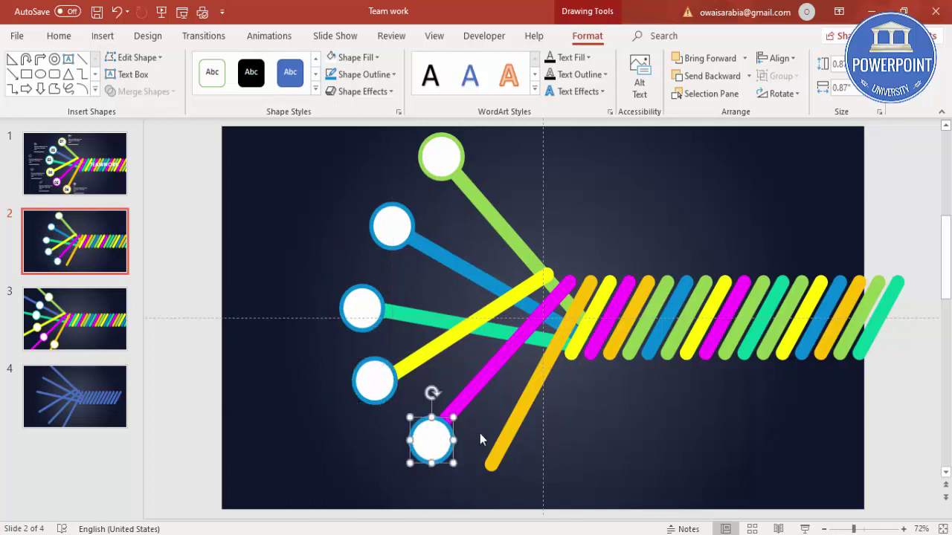
scroll(480, 438, "down", 1)
left_click_drag(431, 425, 499, 455)
scroll(423, 344, "up", 1)
Set the outline of the turquoise branch's circle to turquoise and that of the yellow branch's circle to yellow
left_click(369, 294)
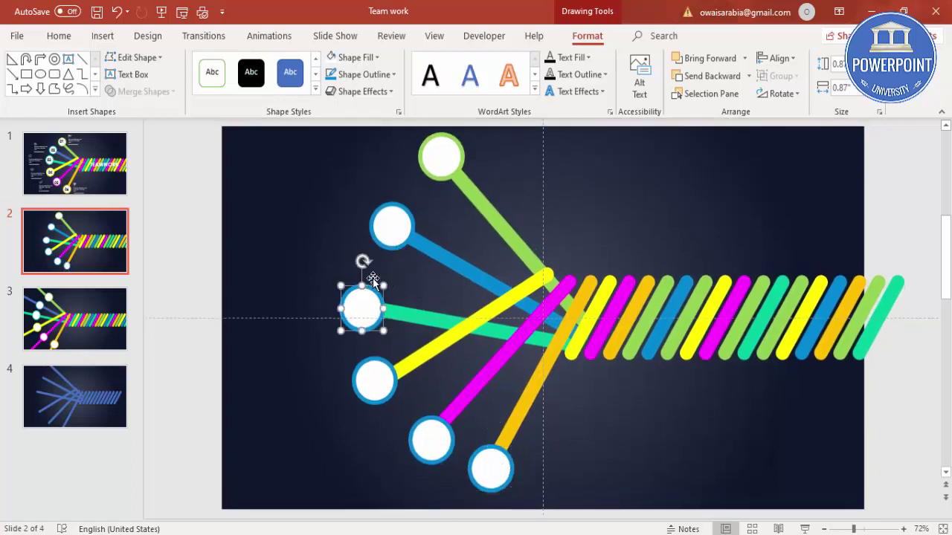
left_click(365, 74)
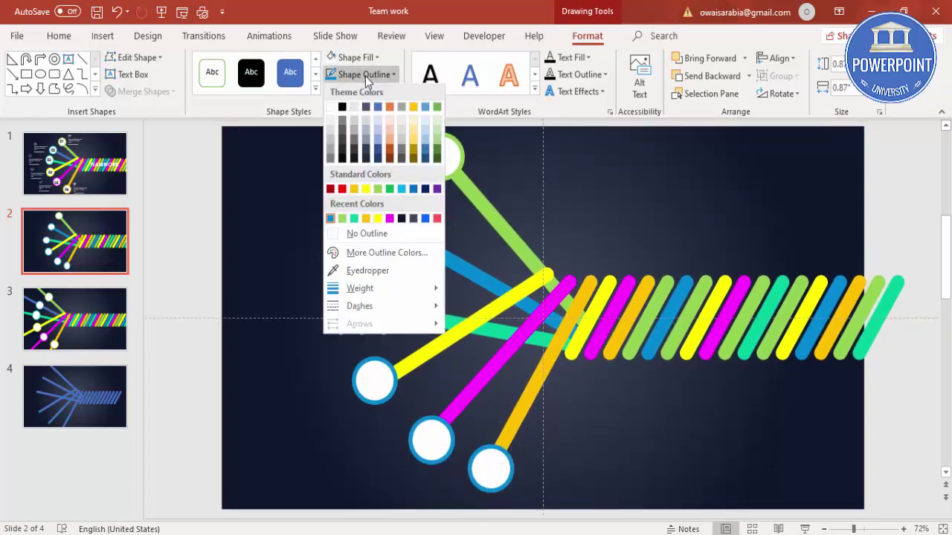
left_click(354, 219)
left_click(374, 376)
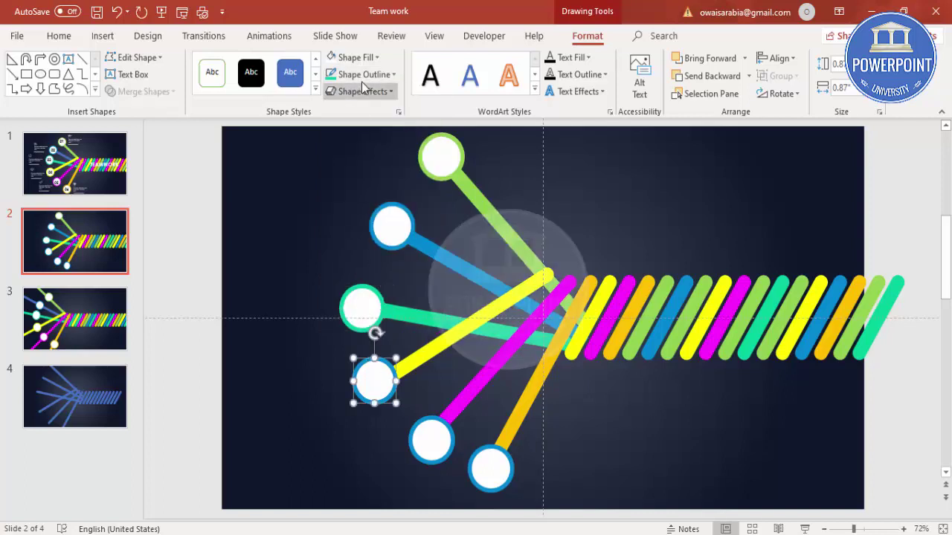
left_click(364, 74)
left_click(374, 219)
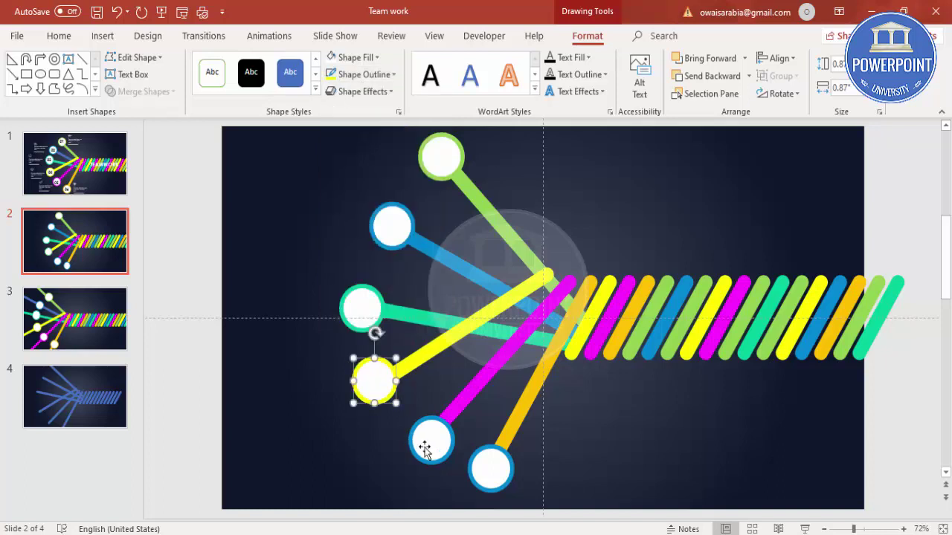
Set the outline of the magenta branch's circle to magenta and that of the gold branch's circle to gold
left_click(428, 445)
left_click(390, 76)
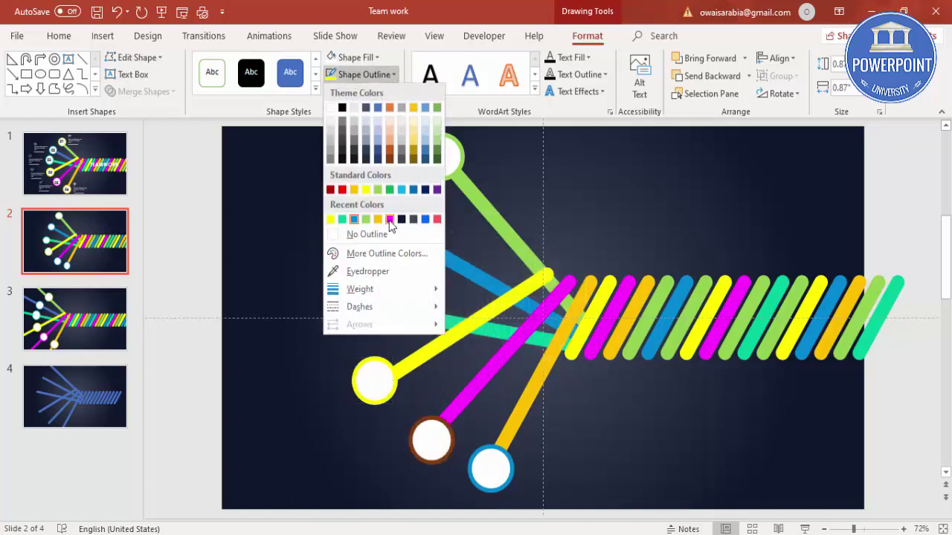
left_click(389, 220)
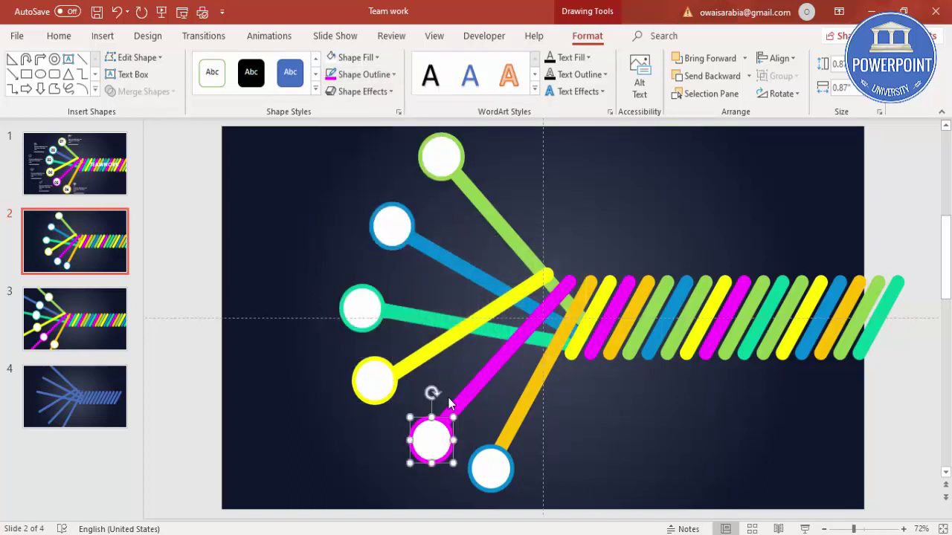
left_click(498, 459)
left_click(372, 73)
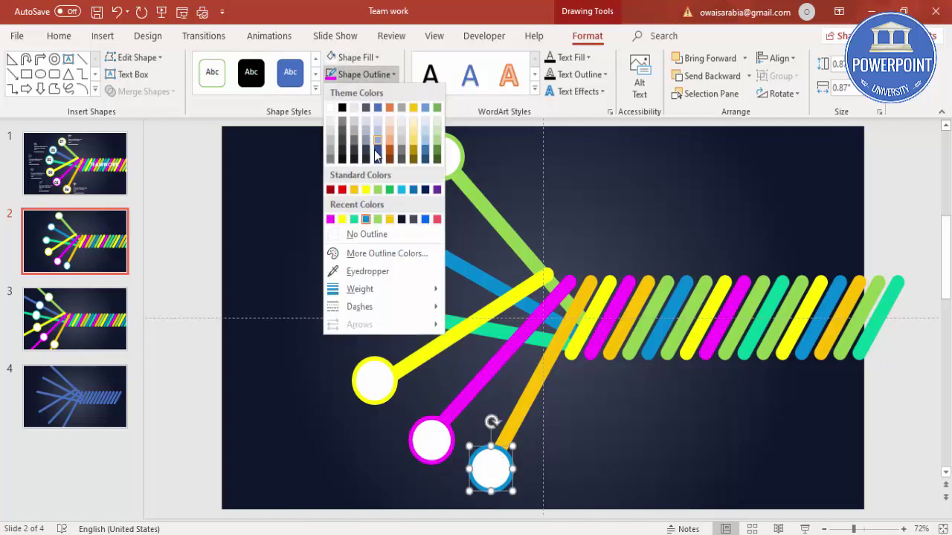
left_click(389, 220)
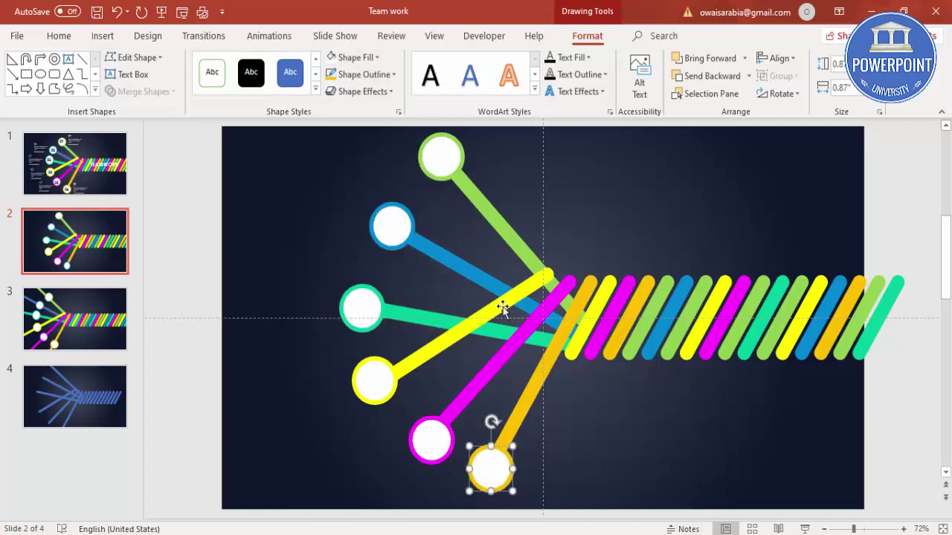
left_click(611, 491)
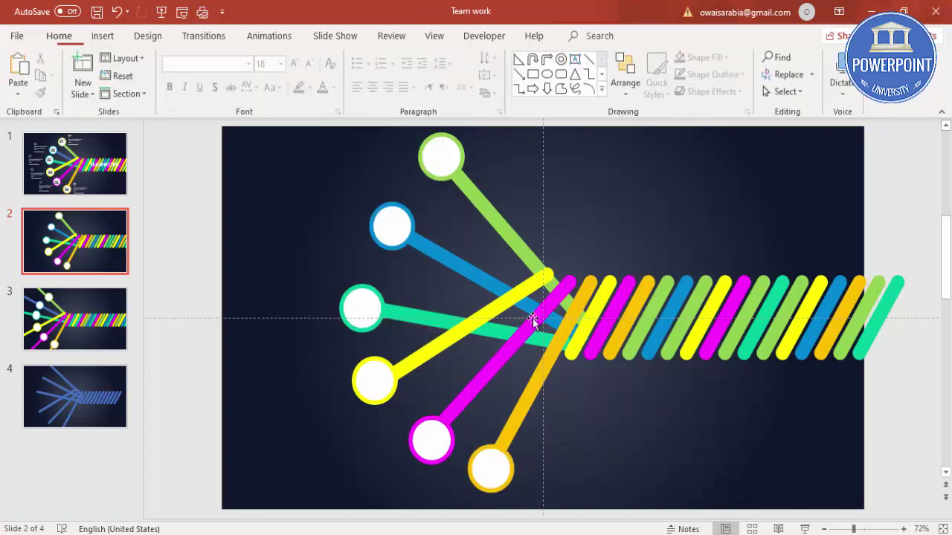
Add a text box reading 01 and place it inside the light green branch's circle
left_click(104, 37)
left_click(556, 71)
left_click(573, 168)
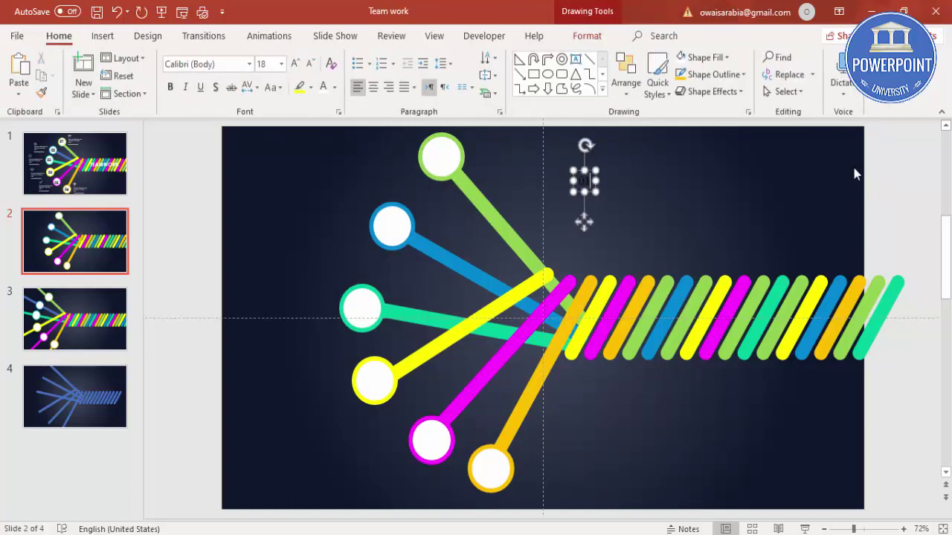
left_click_drag(589, 171, 443, 148)
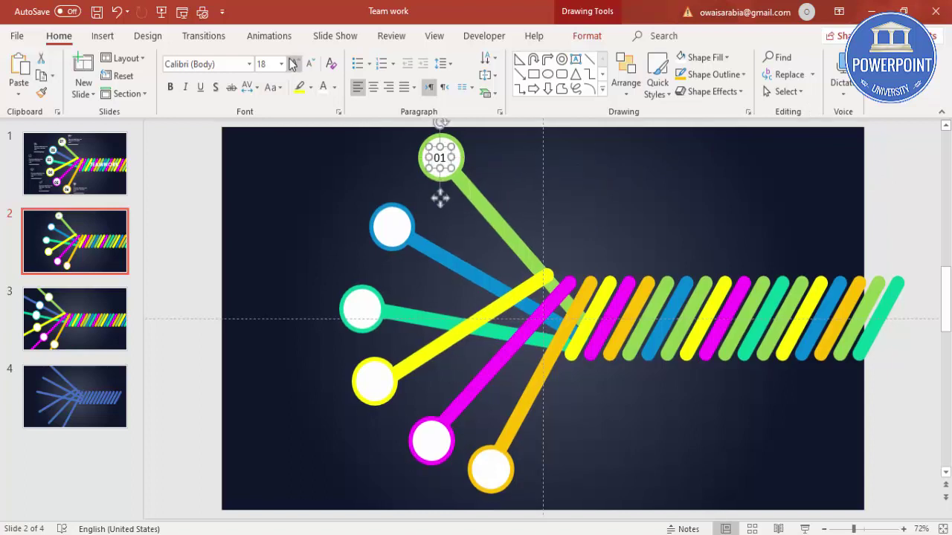
Format the 01 label in bold Century Gothic at size 32 and copy it into the other five circles
left_click(227, 65)
type("C")
key("Return")
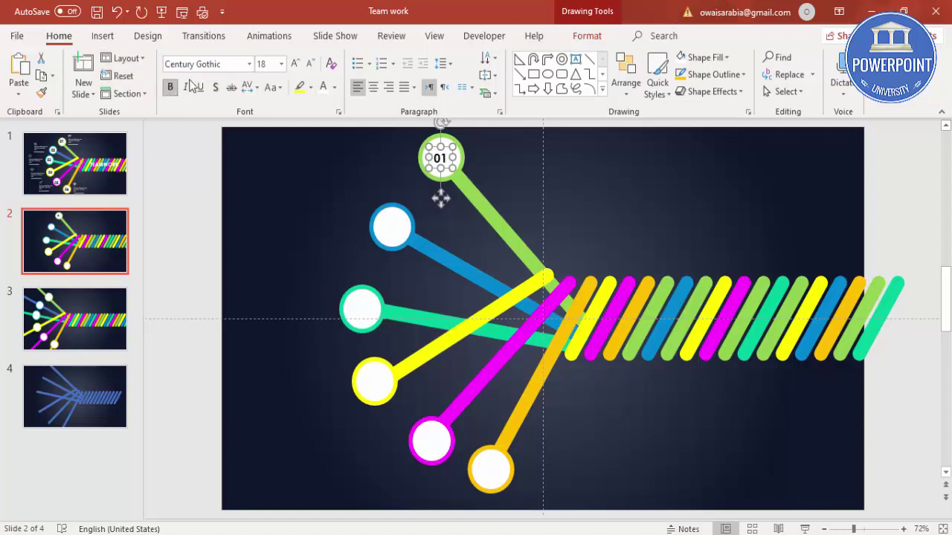
left_click(295, 64)
left_click(295, 64)
left_click(295, 64)
left_click(295, 64)
left_click_drag(456, 147, 504, 452)
Renumber the labels in the blue, turquoise and yellow circles as 02, 03 and 04
left_click(391, 226)
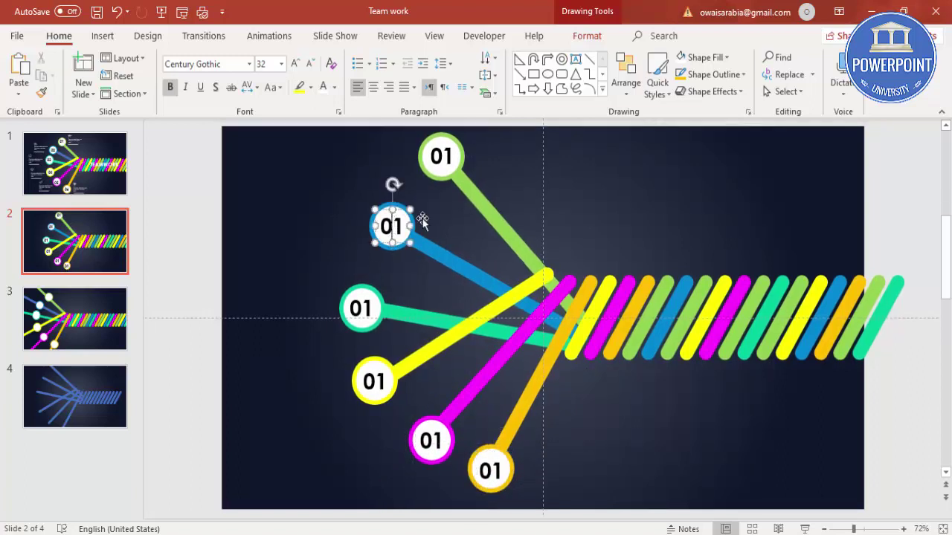
key("BackSpace")
type("2")
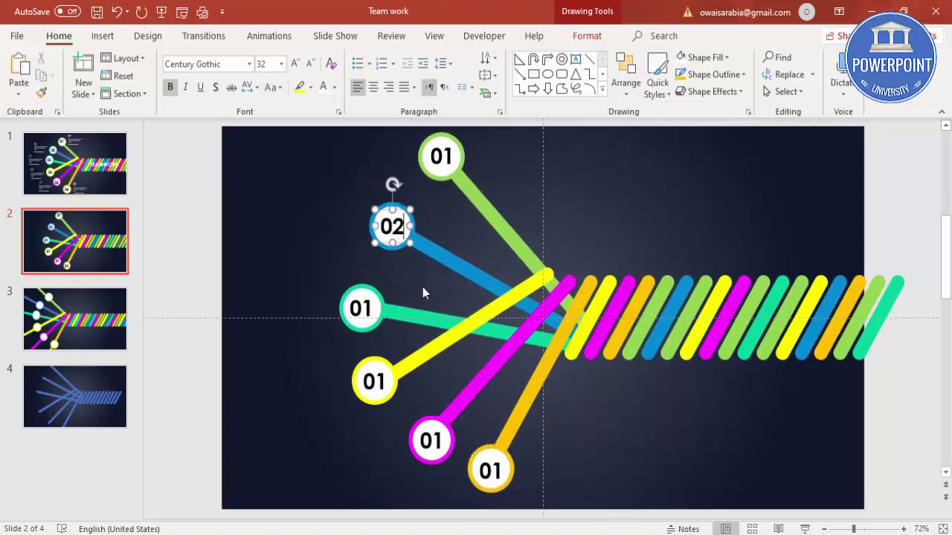
left_click(364, 306)
key("Delete")
type("3")
left_click(388, 377)
key("BackSpace")
type("4")
Renumber the labels in the magenta and gold circles as 05 and 06
left_click(434, 442)
key("BackSpace")
type("5")
left_click(491, 471)
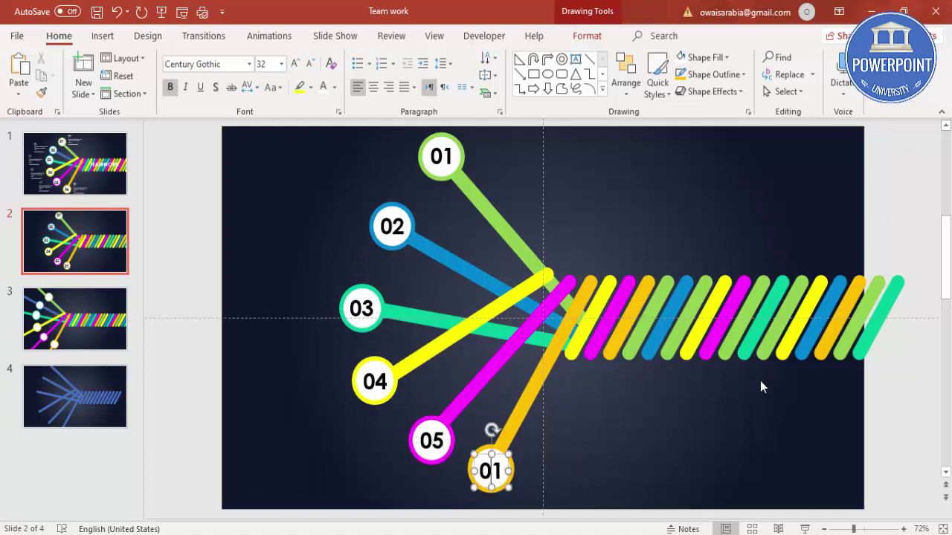
key("BackSpace")
type("6")
left_click(657, 210)
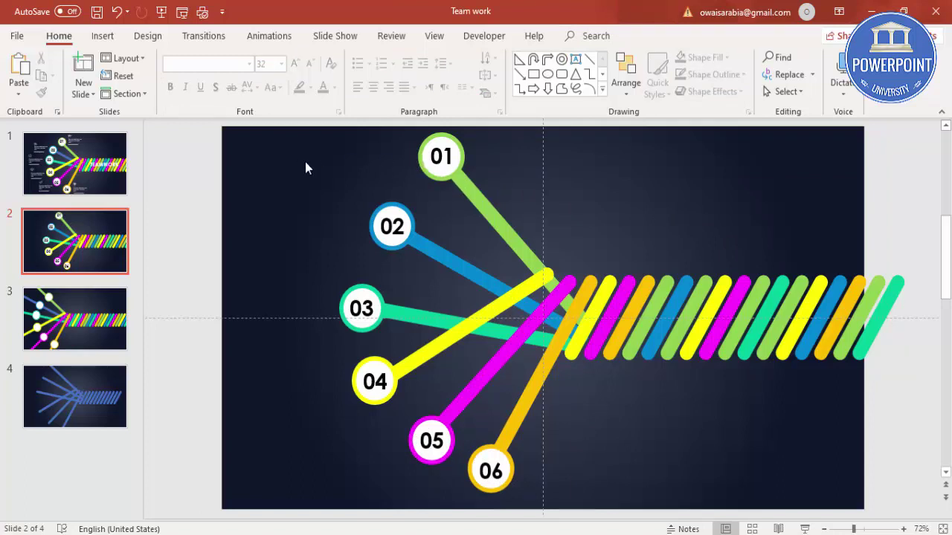
Add a text box reading "Type your text here" in the empty area beside the 01 circle
left_click(103, 37)
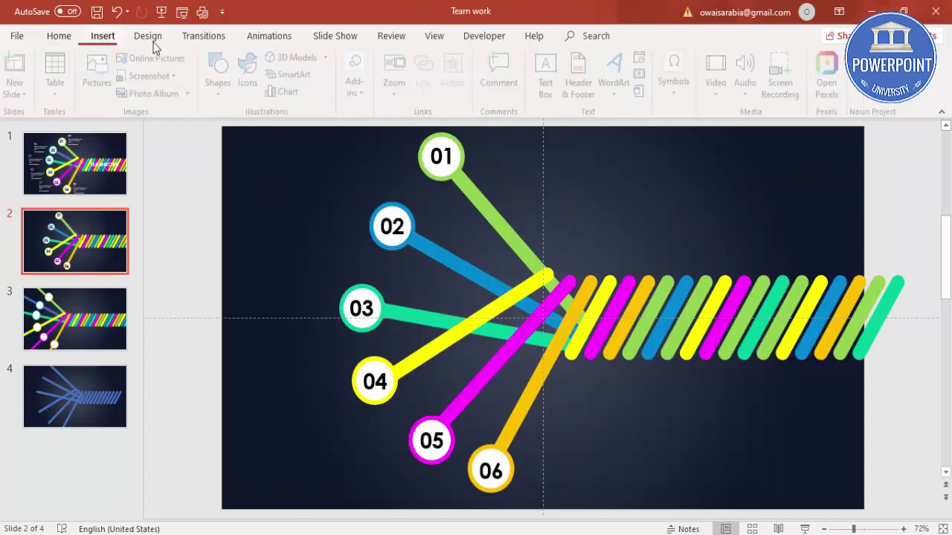
left_click(548, 75)
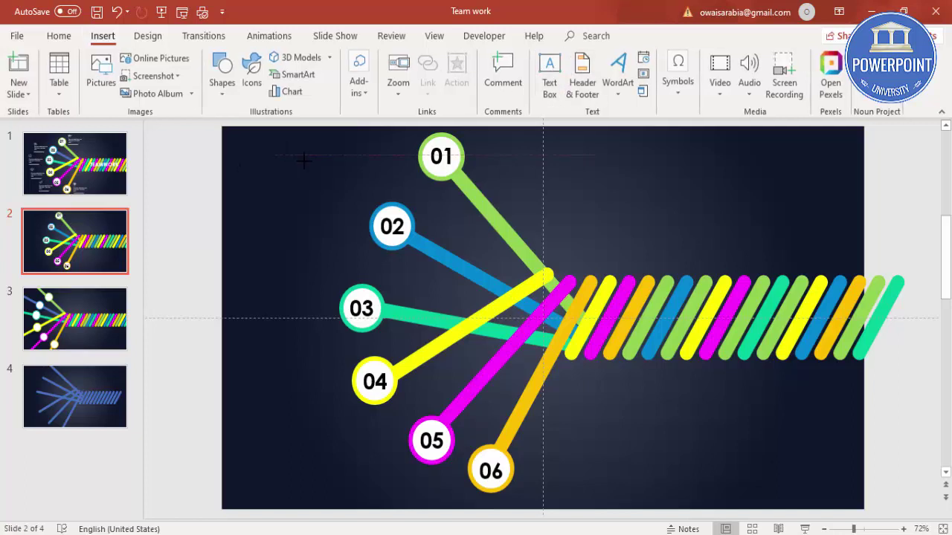
left_click_drag(356, 181, 357, 183)
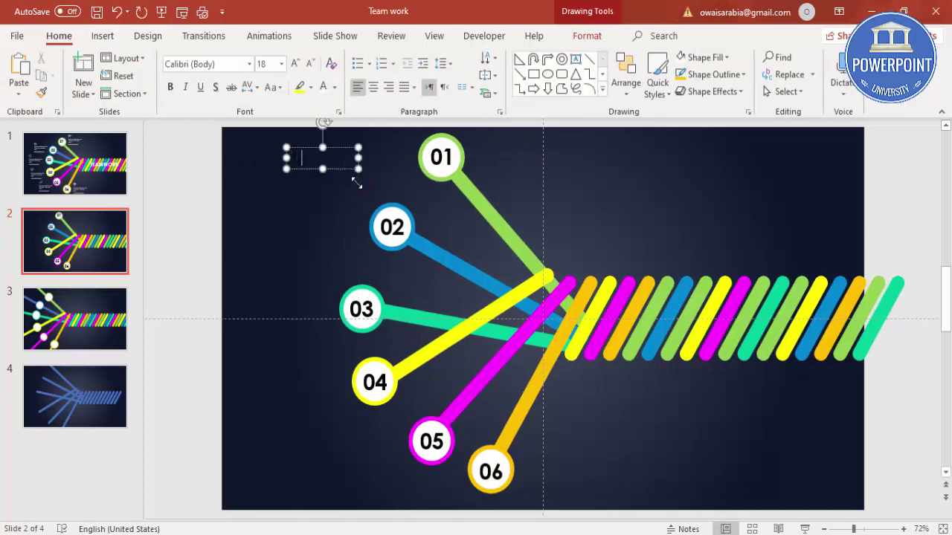
type("Type your text here")
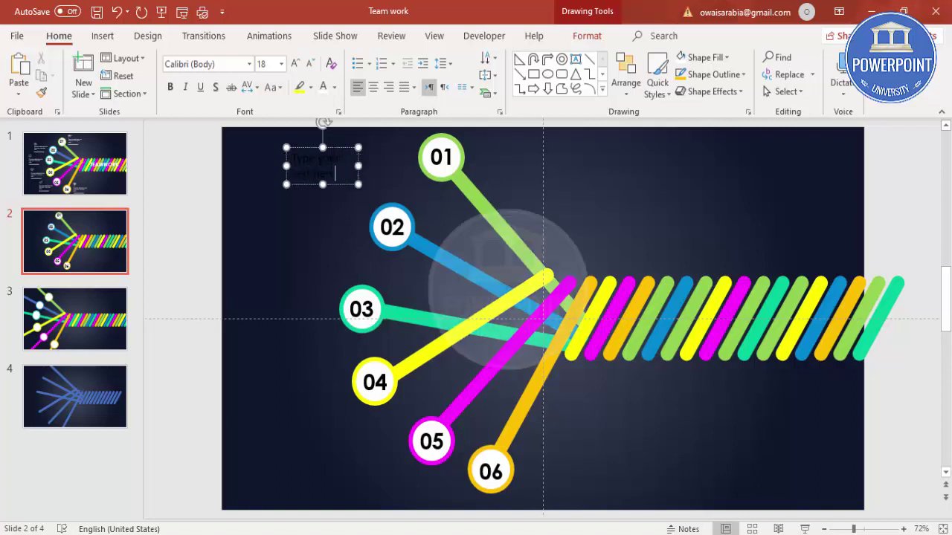
Format the placeholder text in Century Gothic, light grey, at size 12
left_click(224, 65)
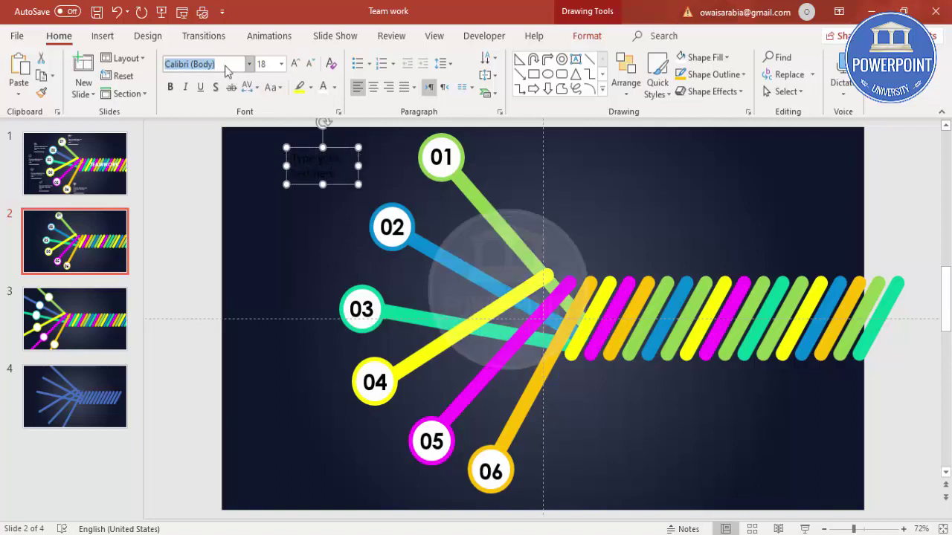
type("Century Gothic")
key("Return")
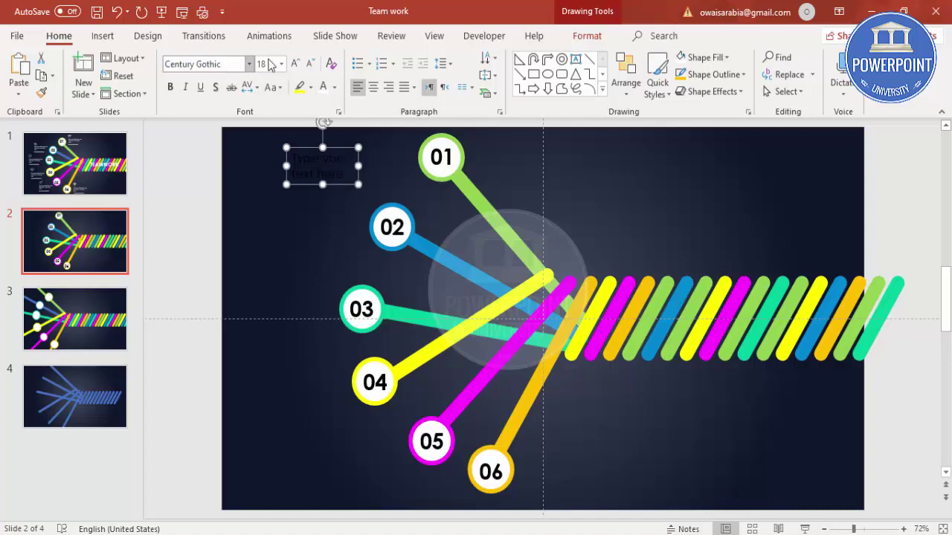
left_click(335, 87)
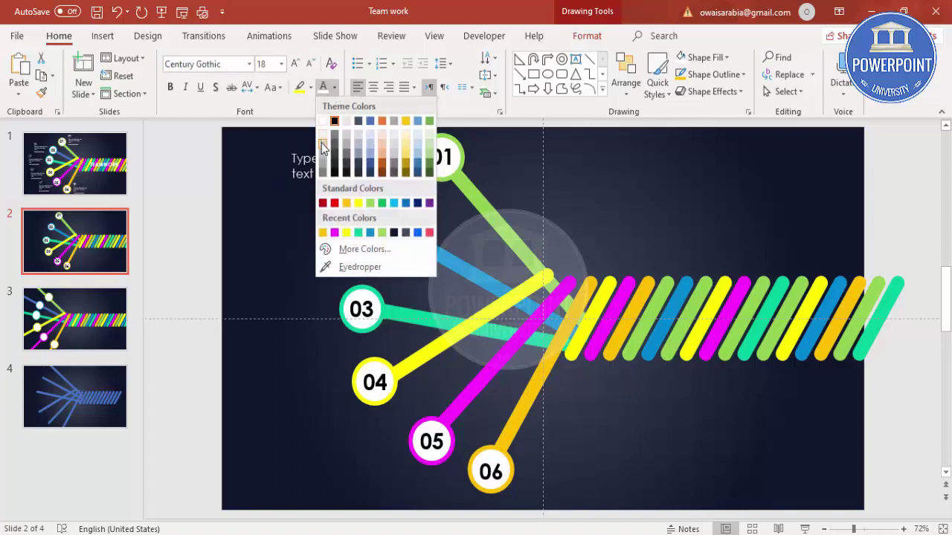
left_click(322, 144)
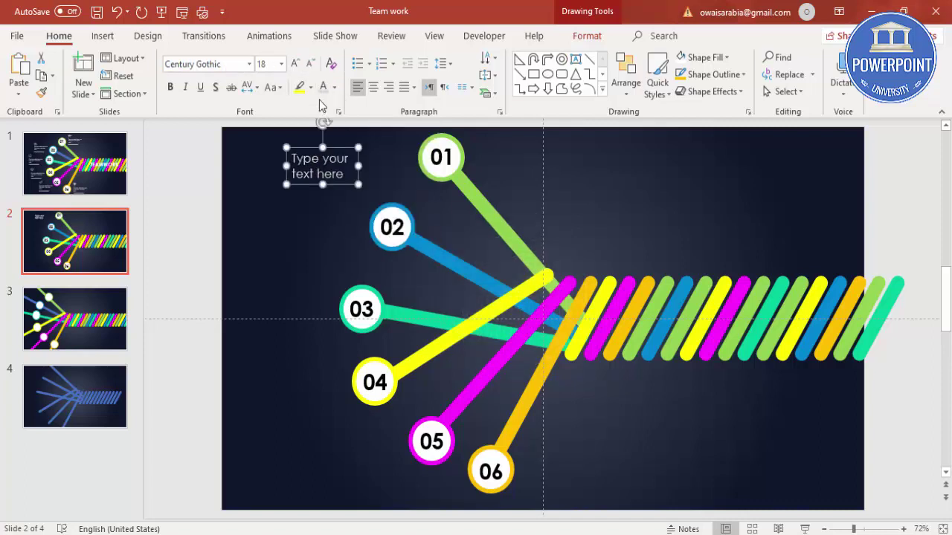
left_click(310, 63)
left_click(311, 63)
left_click(310, 63)
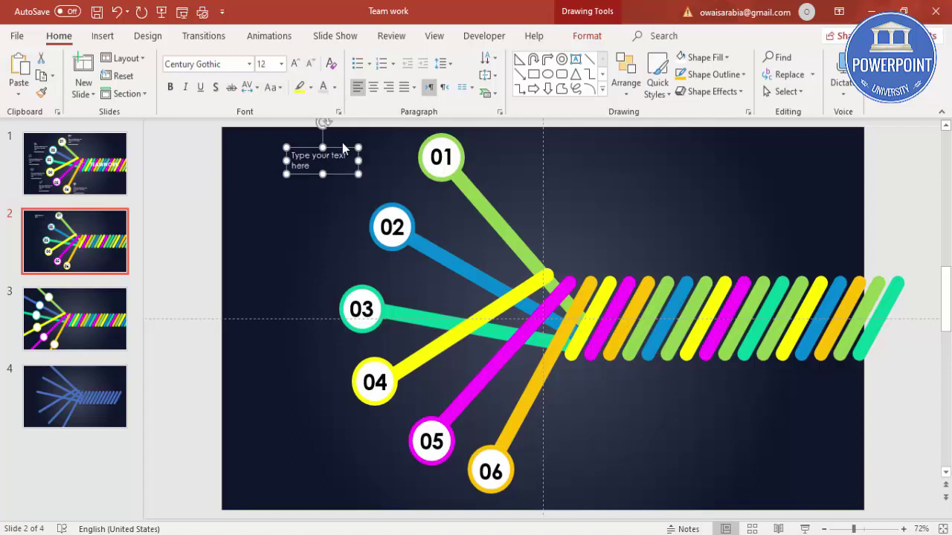
Place copies of the placeholder text beside all six circles, outside 02 to 05 and on the inner side of 01 and 06
left_click_drag(342, 143, 574, 431)
scroll(660, 246, "up", 1)
left_click(661, 246)
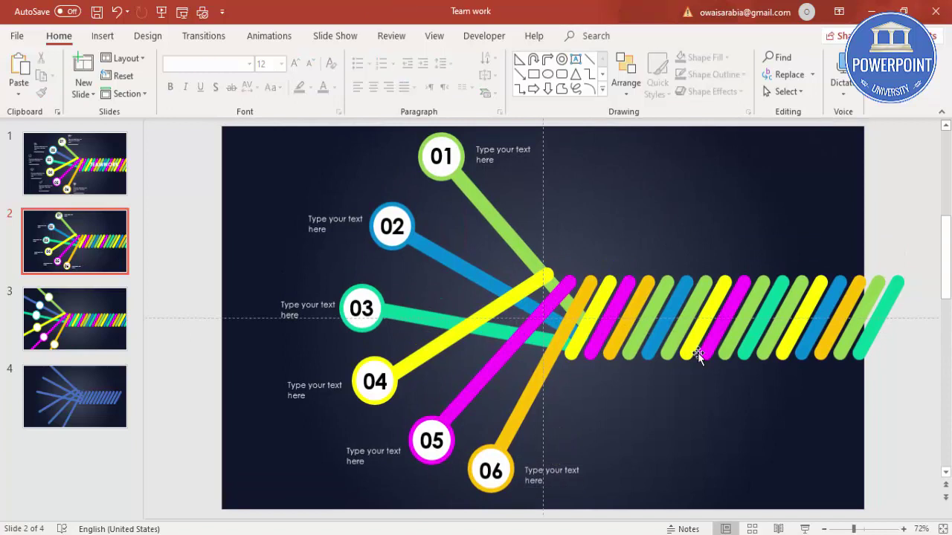